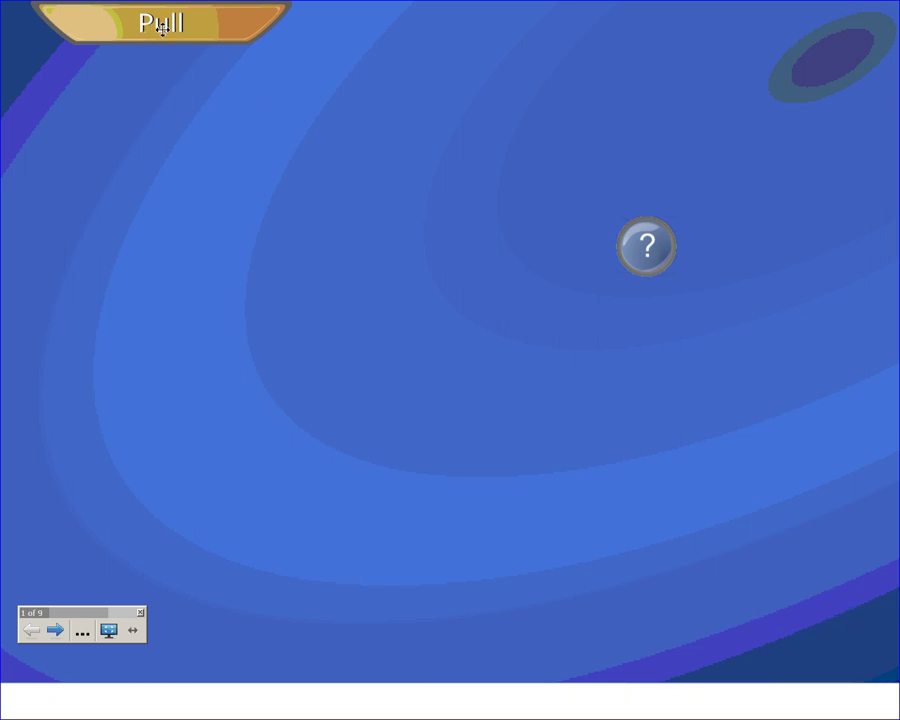
Step: Pull down the Lesson Activity Toolkit title, show the tutorial intro note, and exit full screen
drag(162, 28, 165, 200)
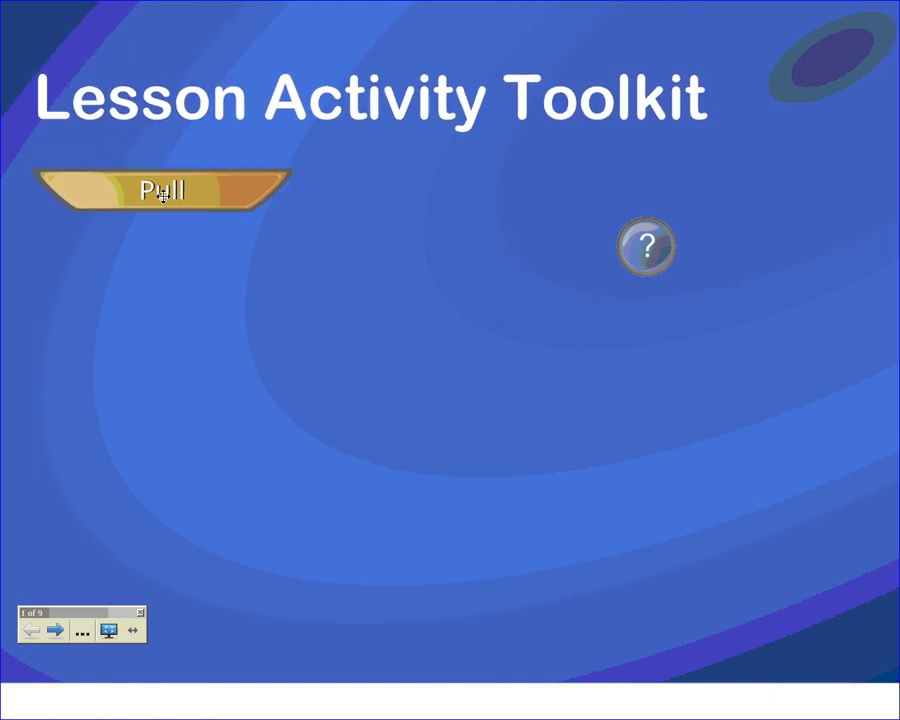
click(648, 258)
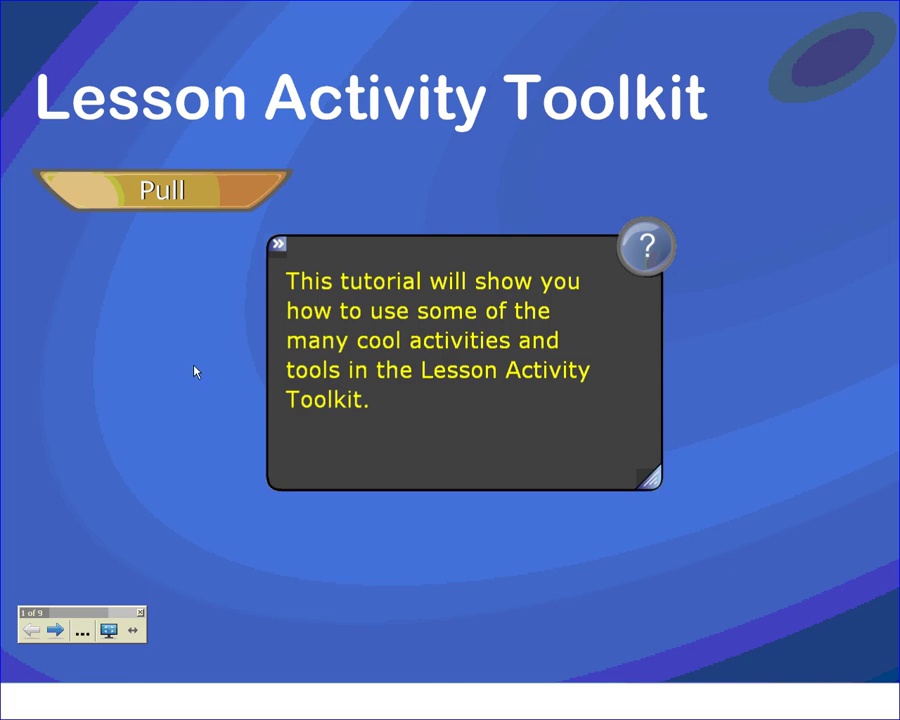
click(109, 631)
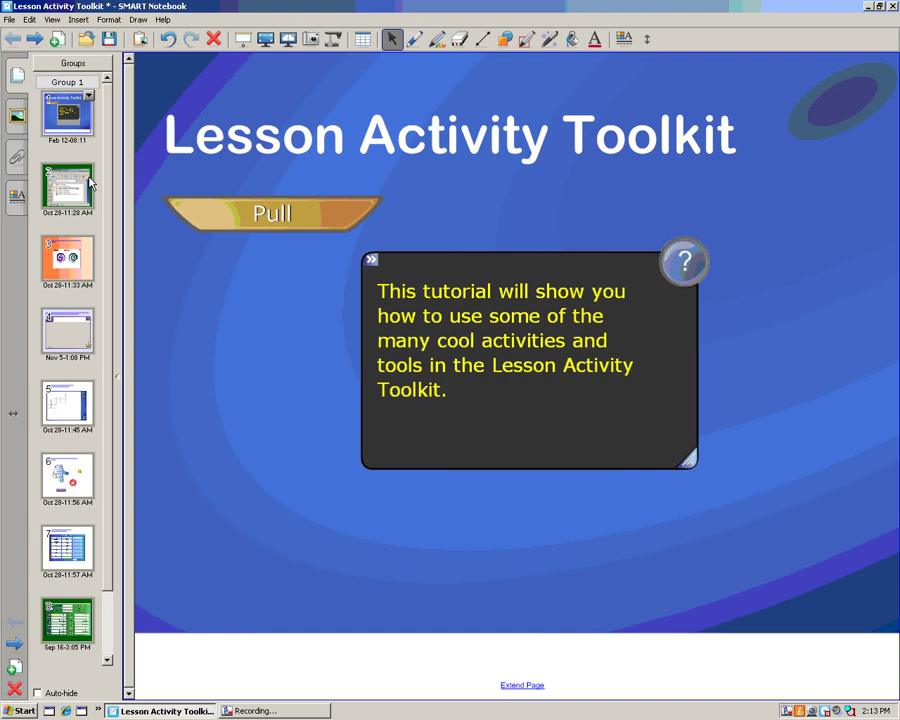
Step: Show the Gallery's Lesson Activity Toolkit 2.0 collection with its 714 items
click(17, 118)
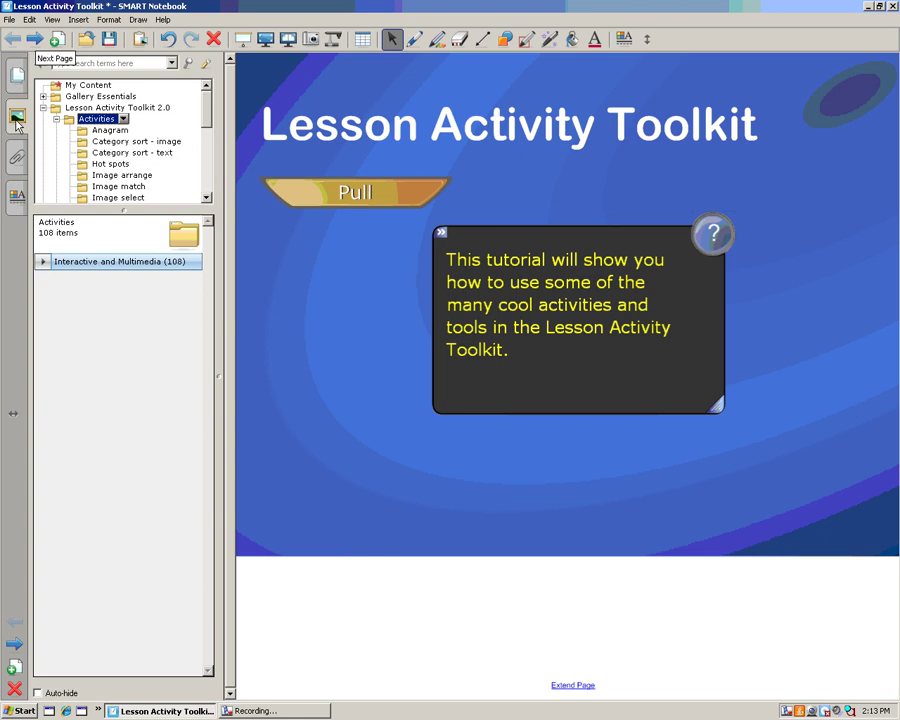
click(43, 107)
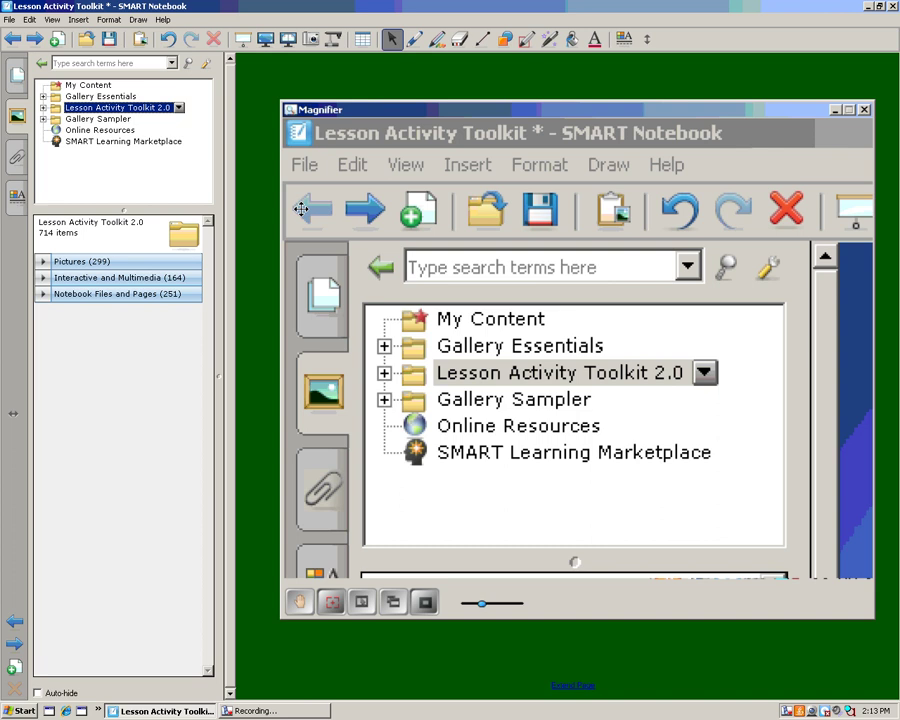
Step: Expand Lesson Activity Toolkit 2.0 and enlarge the folder tree to list Activities down to Vortex sort
double_click(55, 110)
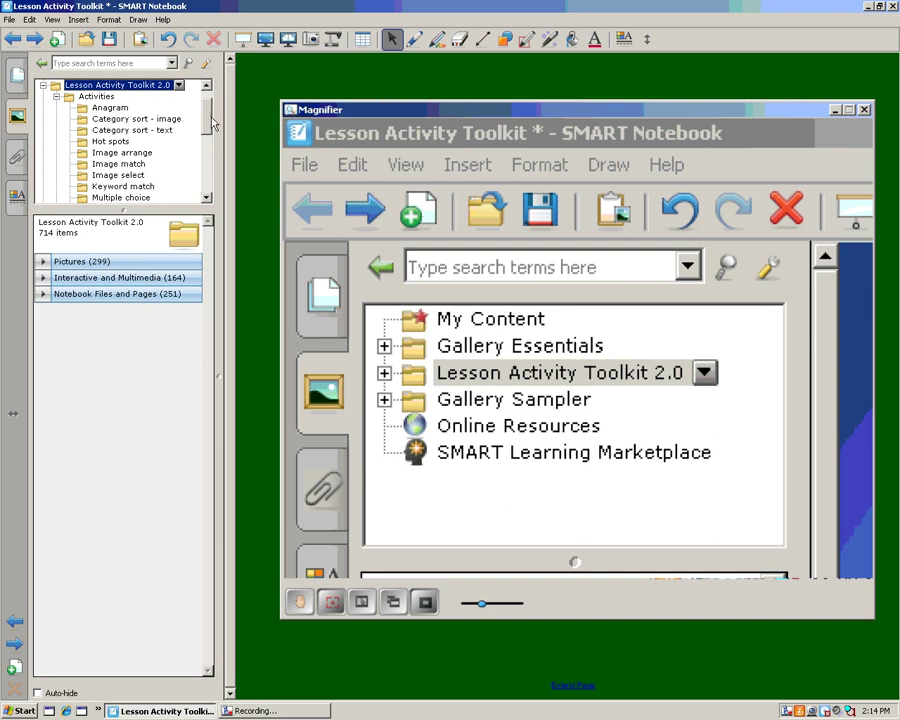
scroll(207, 122, down, 4)
scroll(205, 120, up, 4)
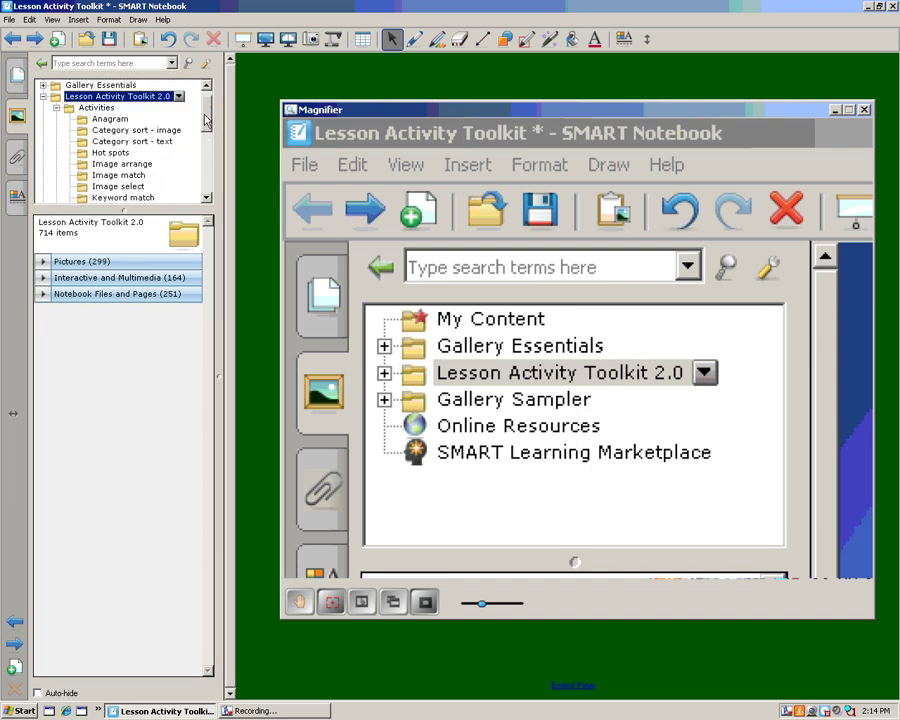
scroll(205, 118, up, 1)
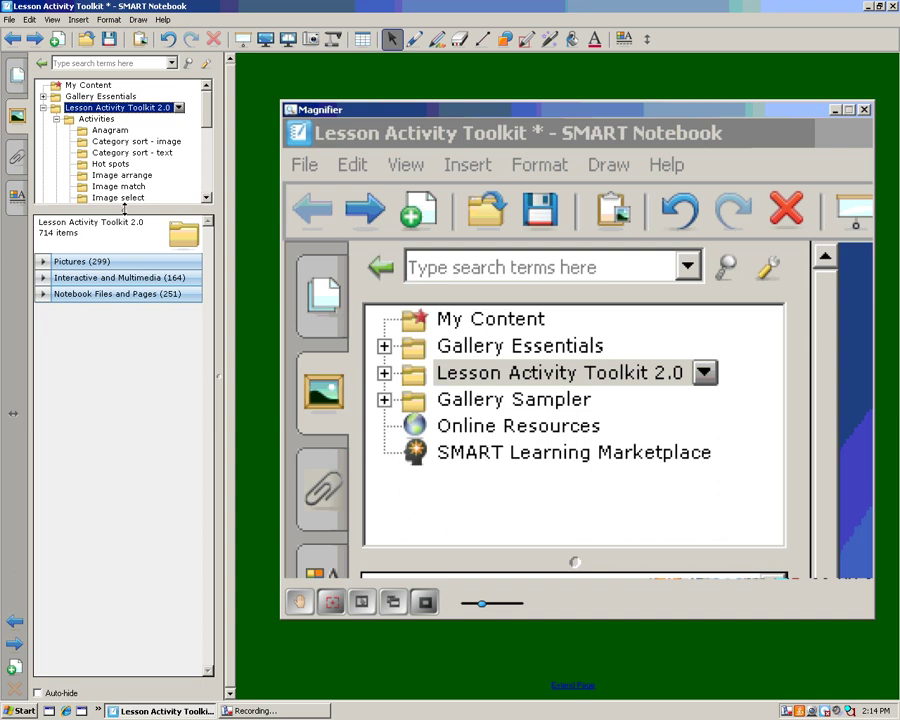
drag(125, 213, 125, 265)
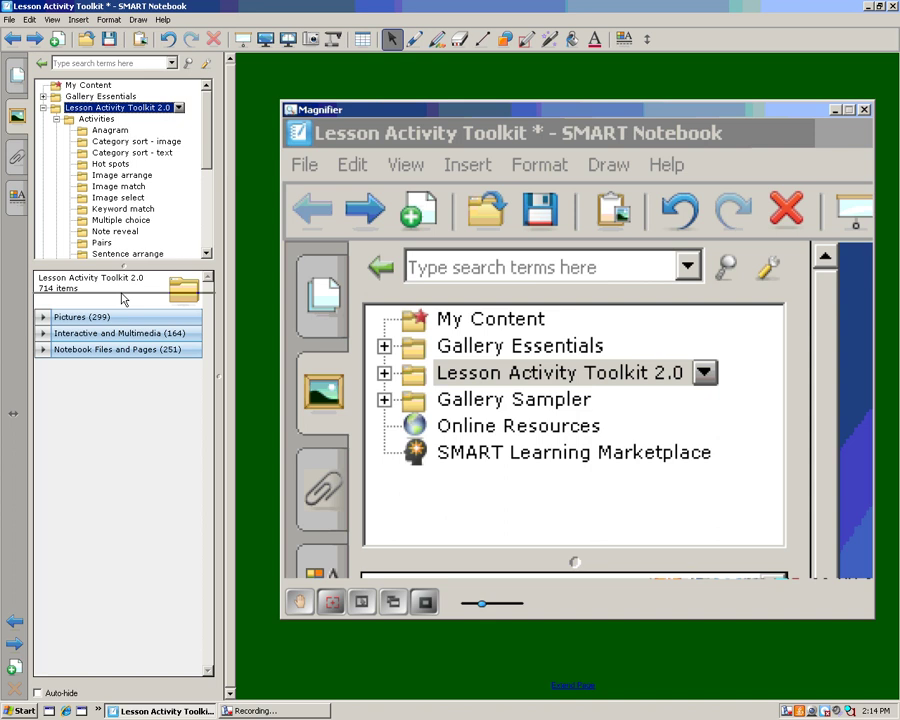
drag(125, 266, 122, 334)
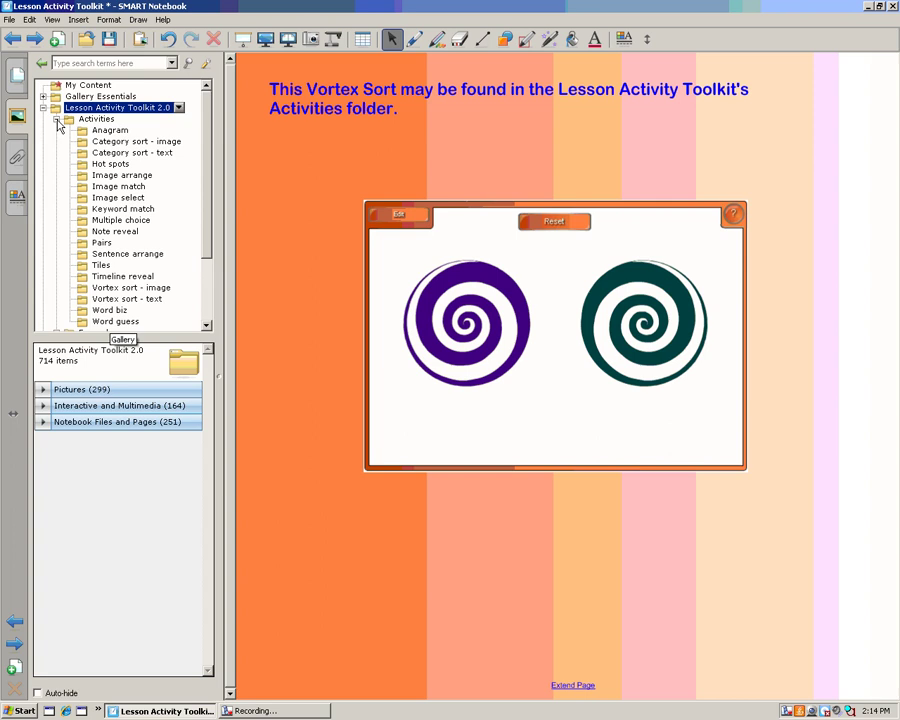
Step: Show the Vortex sort - text folder's six colour variants, Blue through Teal
click(110, 299)
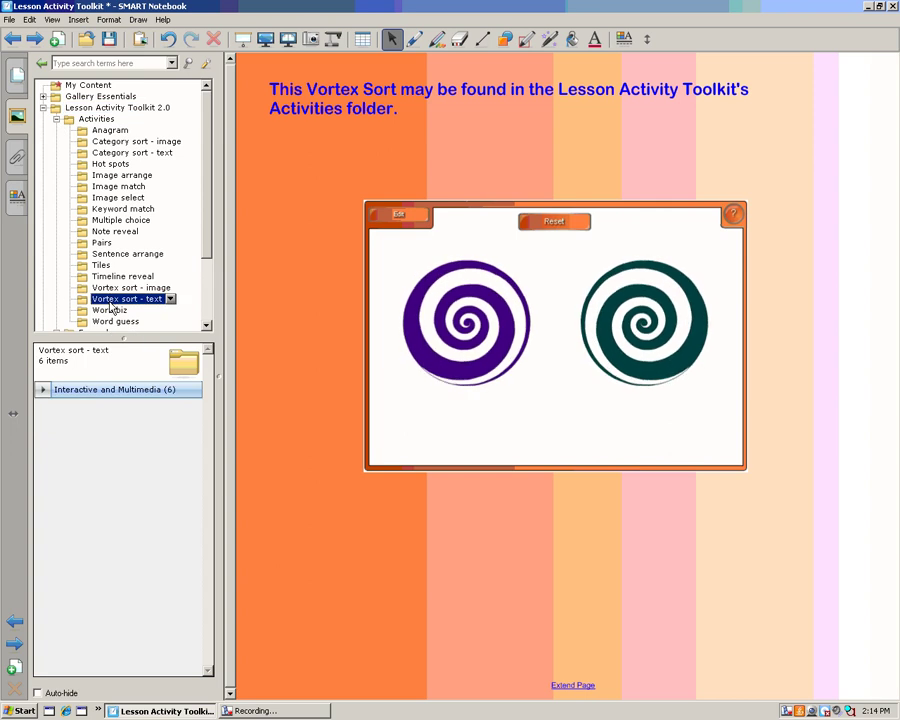
click(42, 396)
click(42, 390)
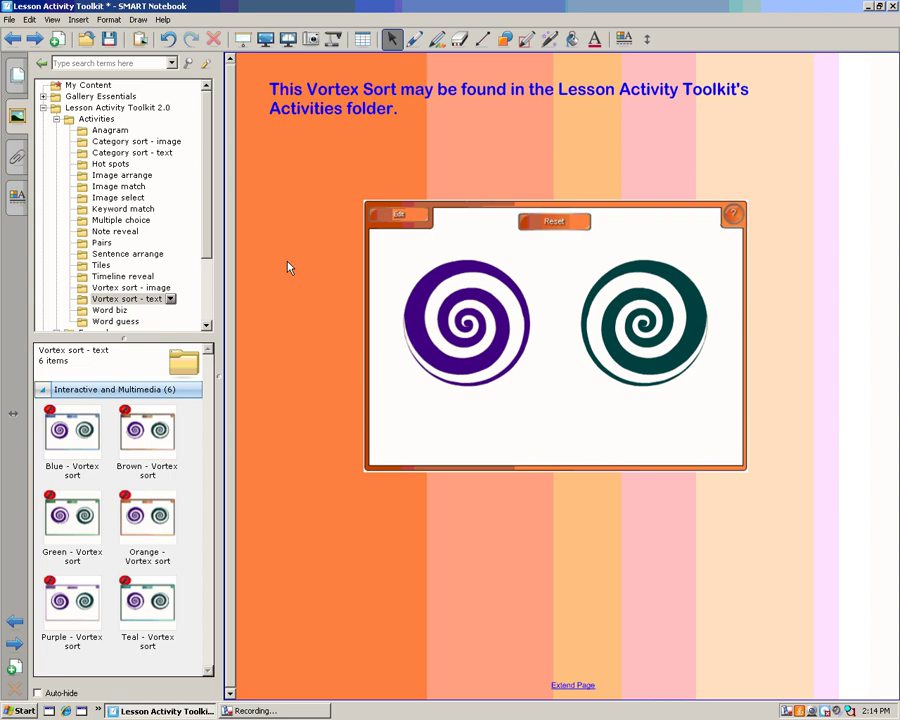
click(360, 278)
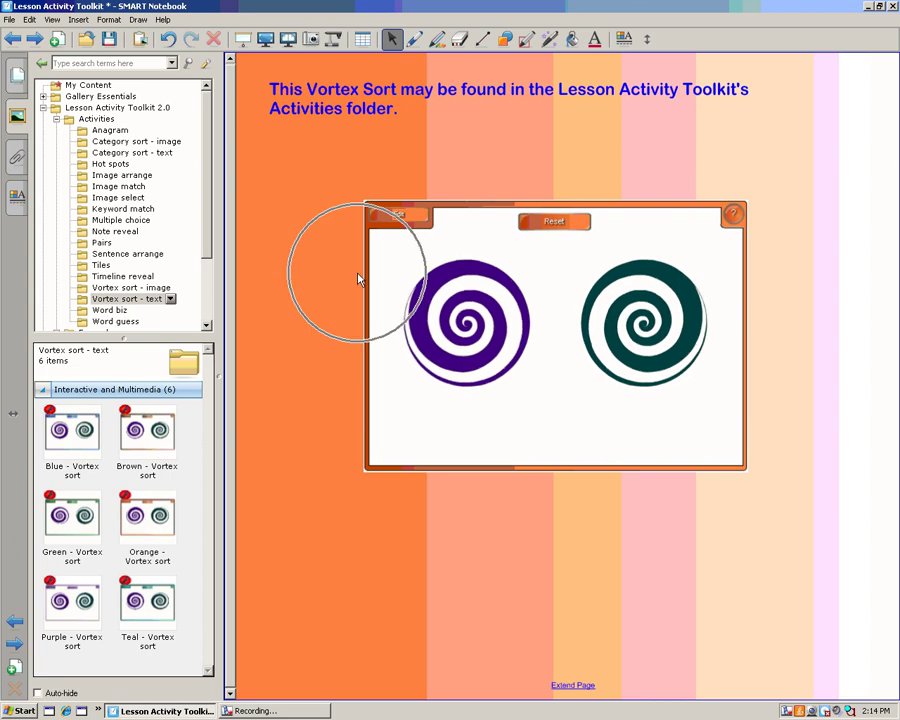
Step: In the vortex sort's edit mode, name the two vortices Trees and Mammals
click(397, 218)
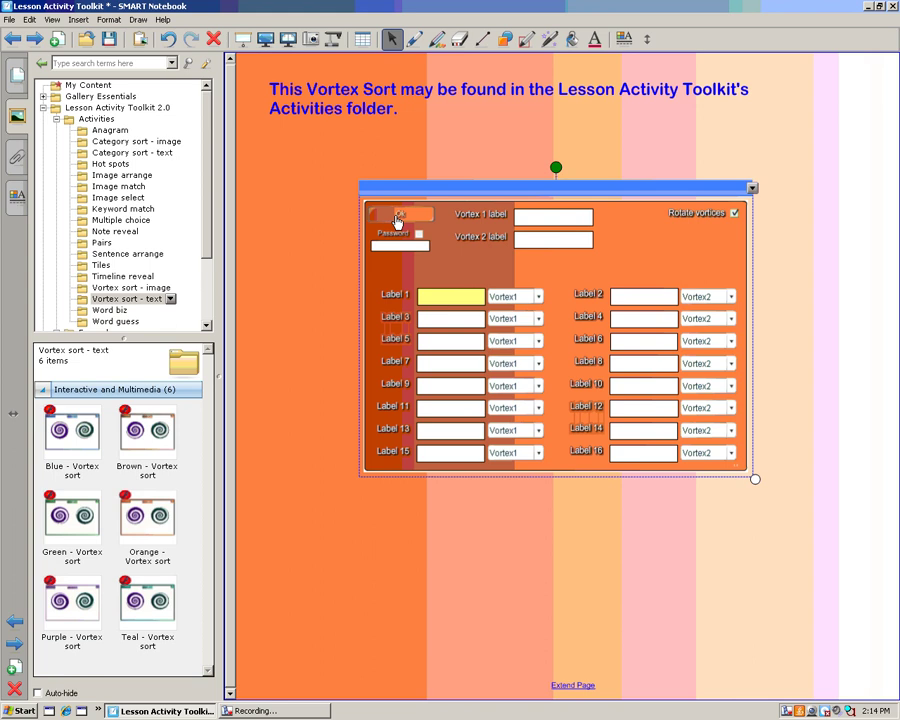
click(576, 220)
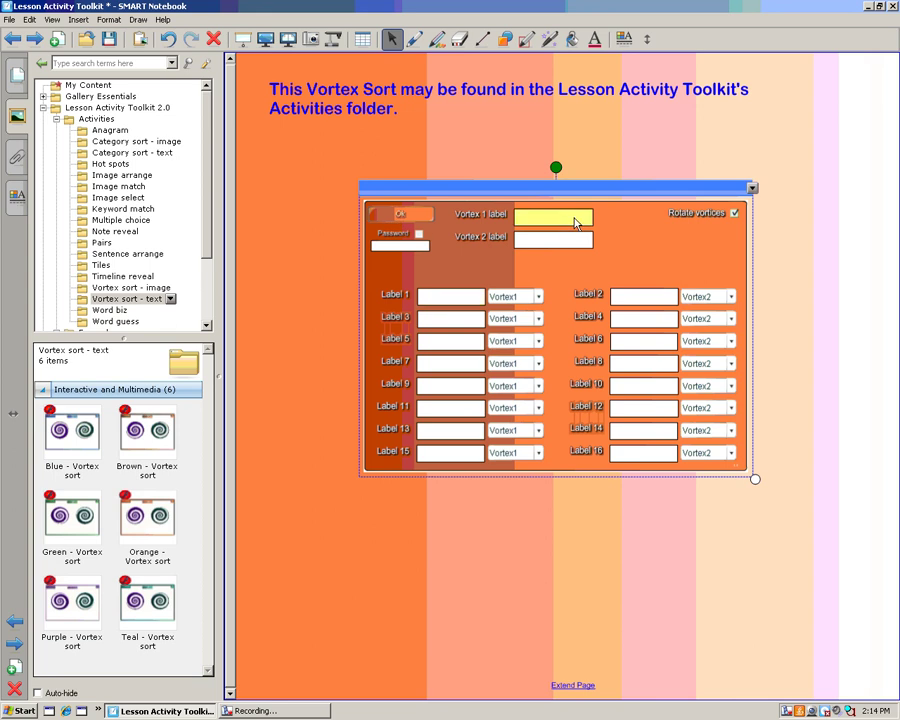
text(Te)
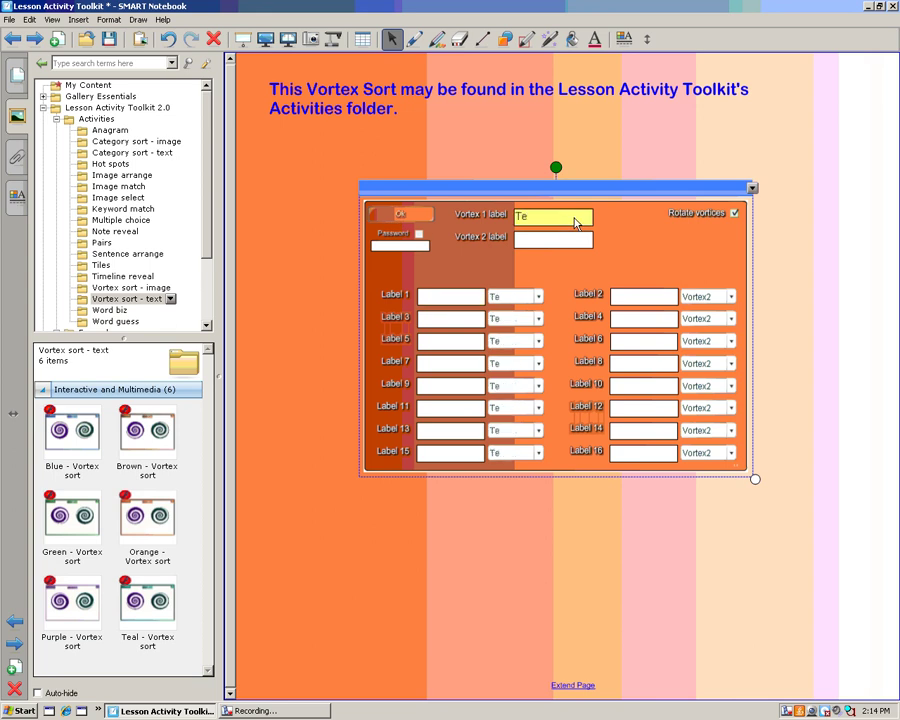
key(BackSpace)
text(rees)
key(Tab)
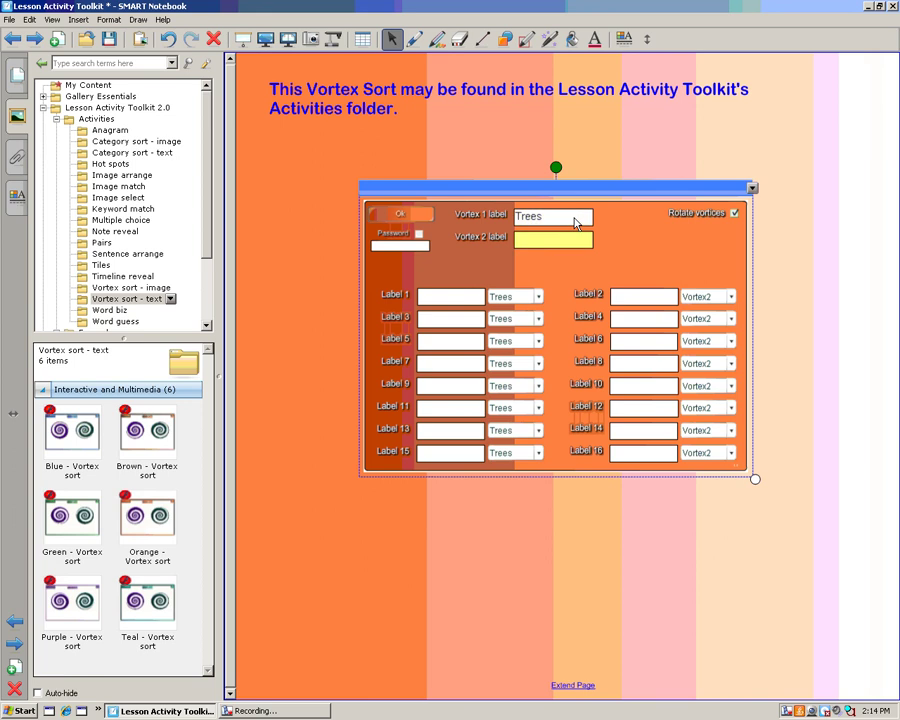
text(Mammals)
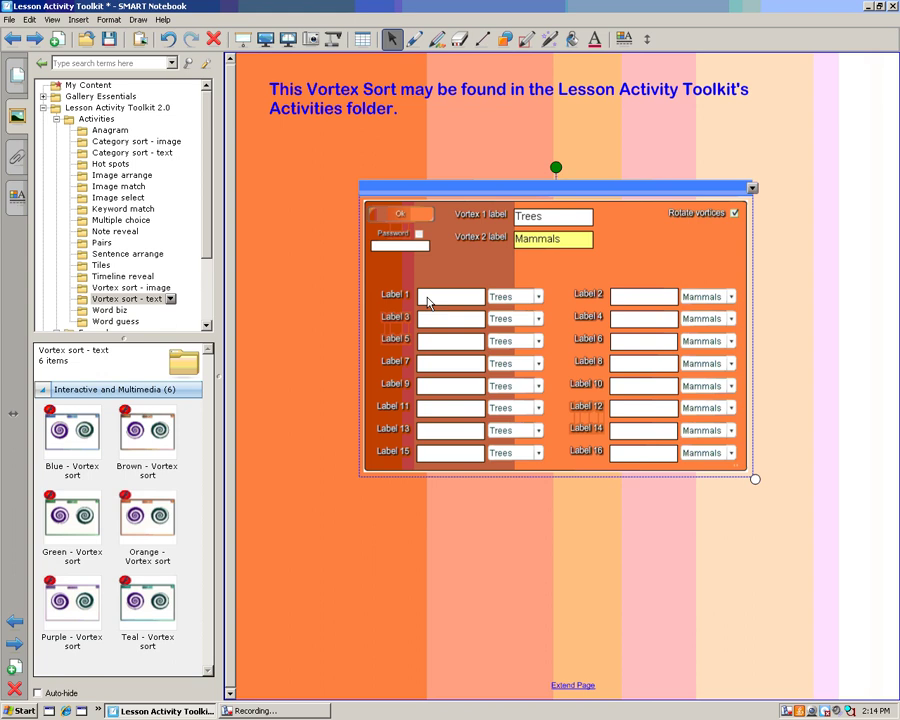
Step: Enter the six item labels oak, dog, maple, cat, larch and mouse
click(428, 300)
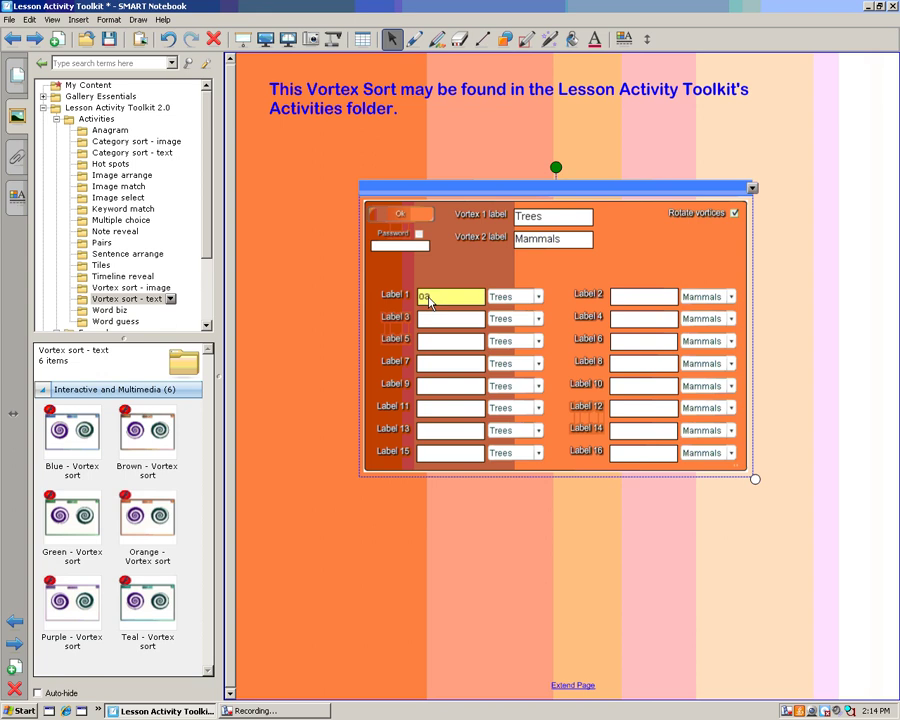
key(Tab)
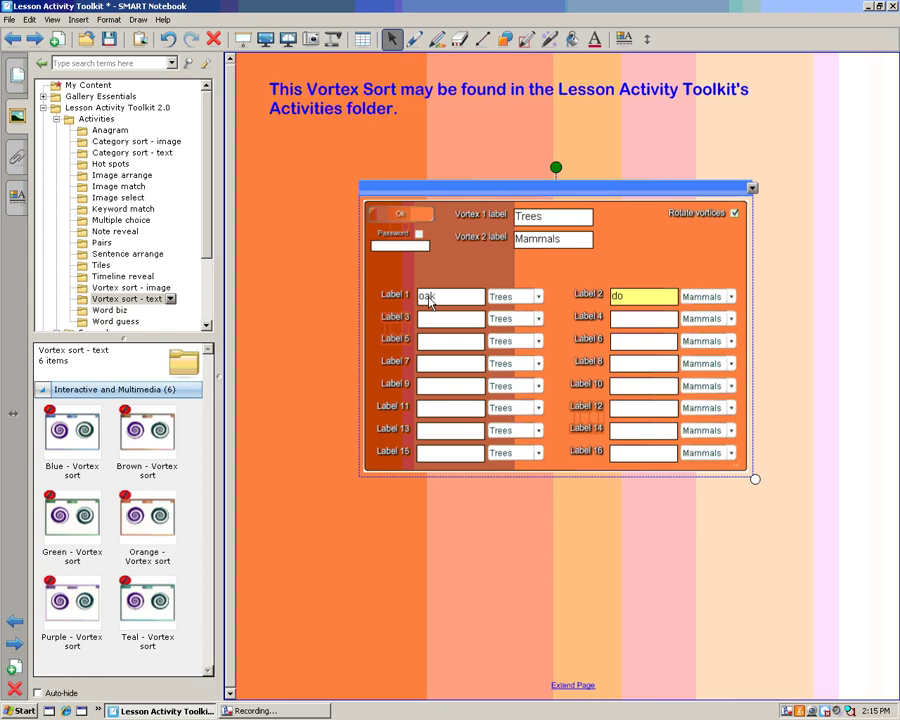
key(Tab)
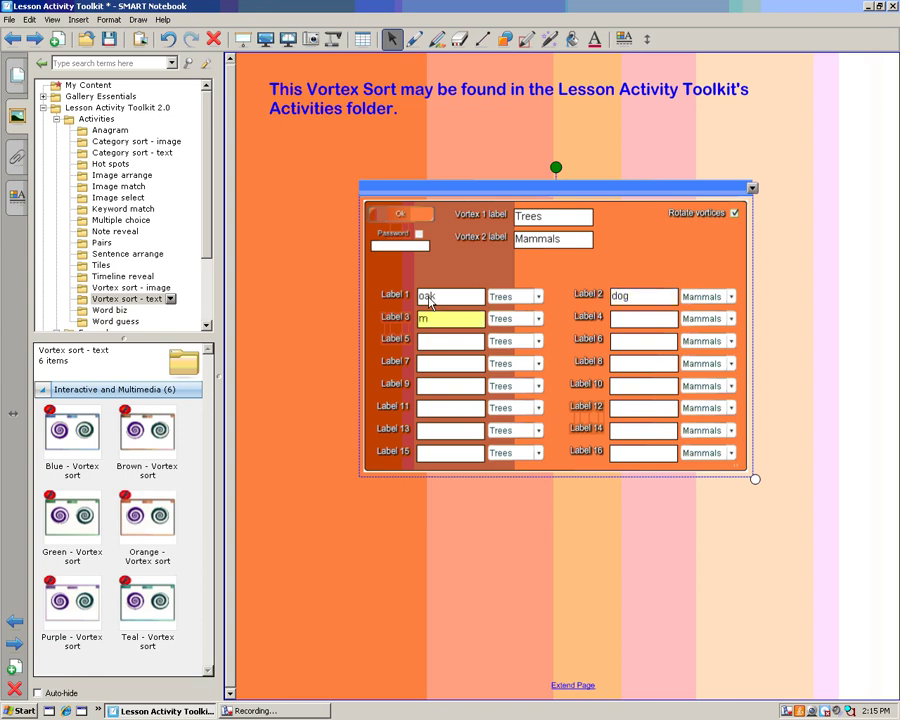
text(maple)
key(Tab)
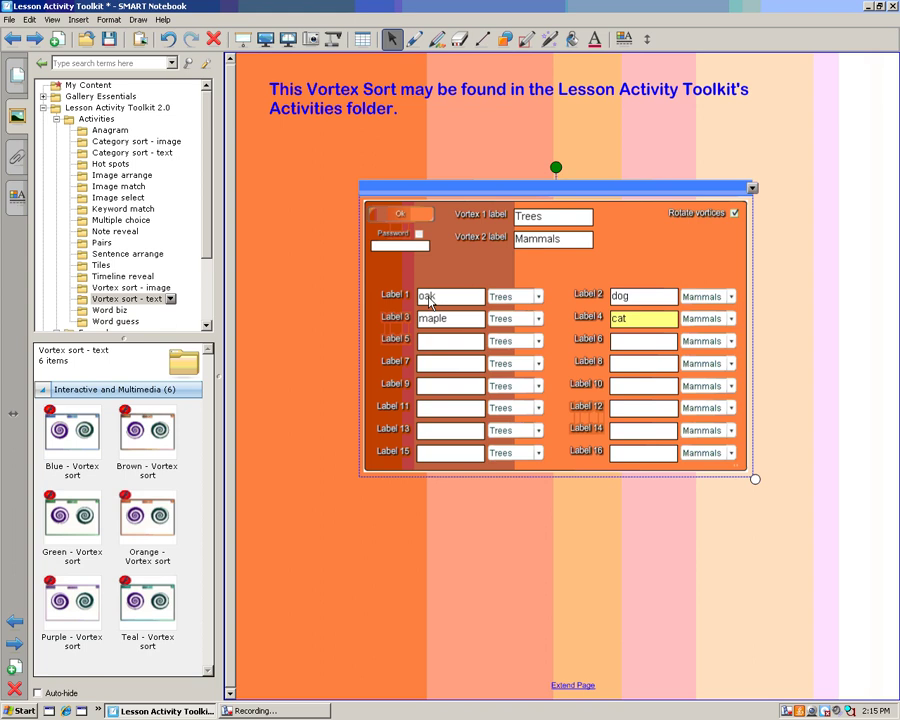
key(Tab)
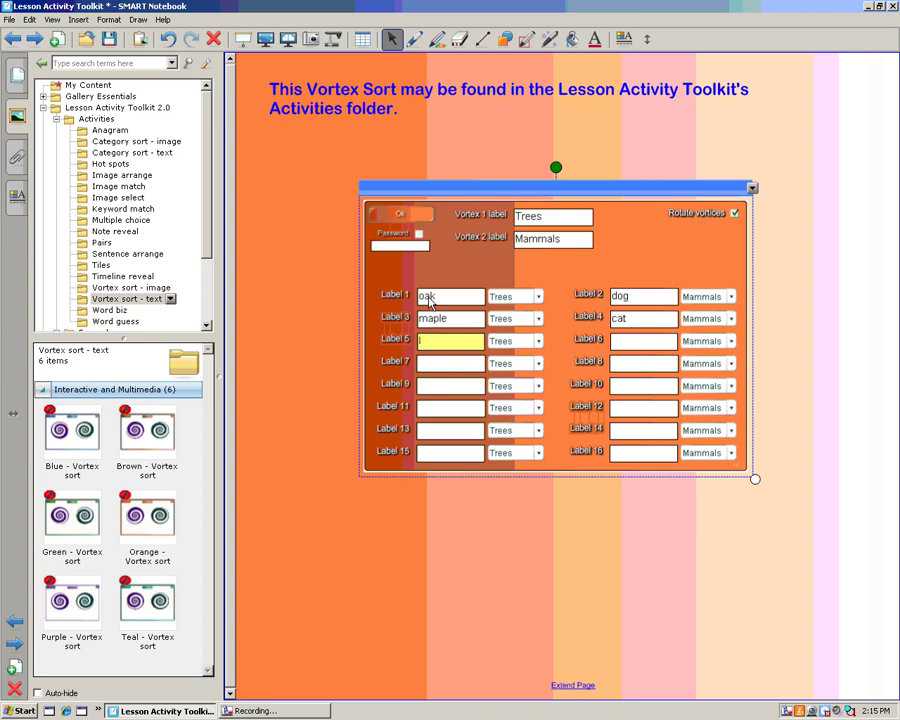
text(larch)
key(Tab)
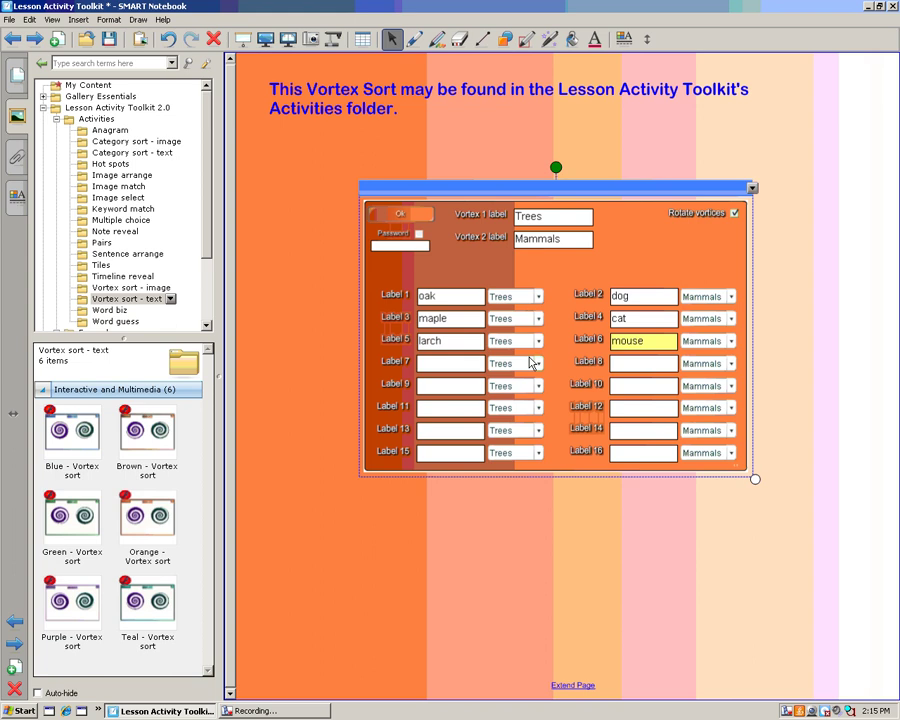
Step: Return to play mode and sort mouse, dog, maple and oak into their spirals
click(420, 216)
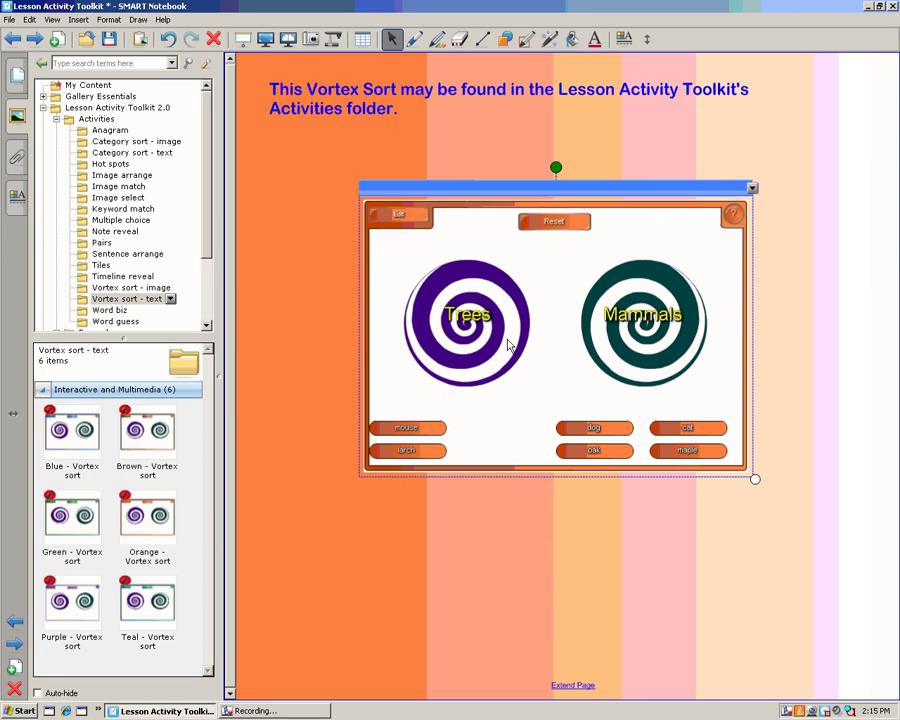
drag(436, 427, 490, 398)
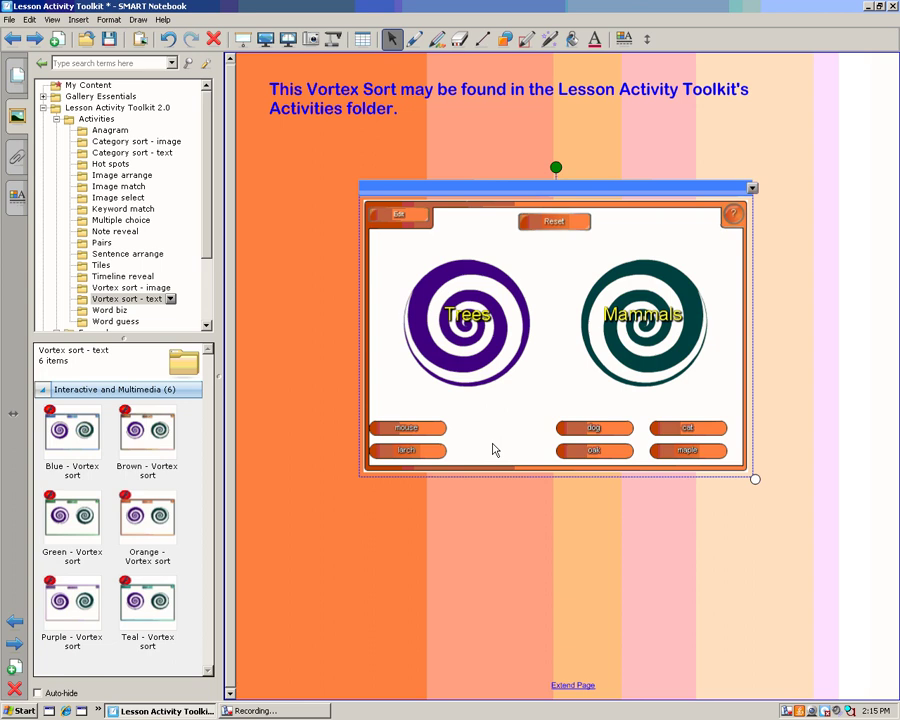
drag(426, 429, 668, 325)
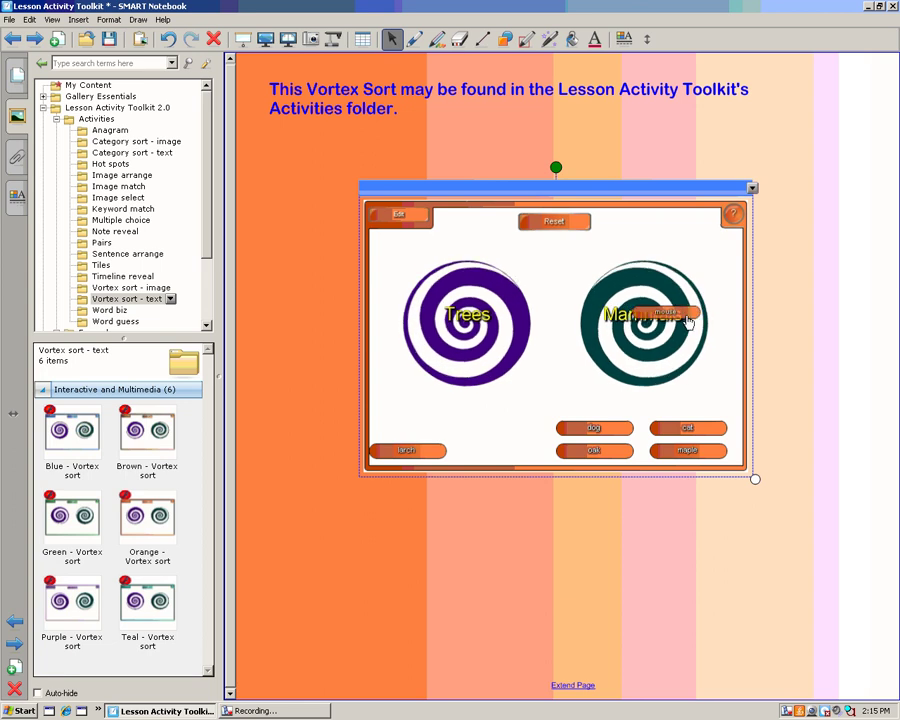
drag(617, 428, 630, 375)
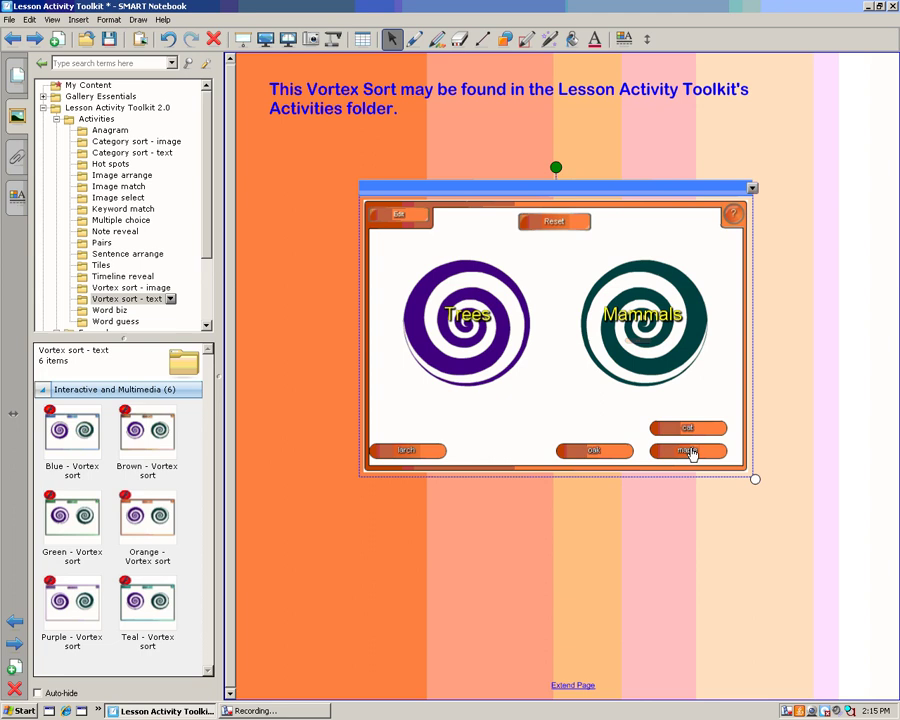
drag(691, 452, 487, 343)
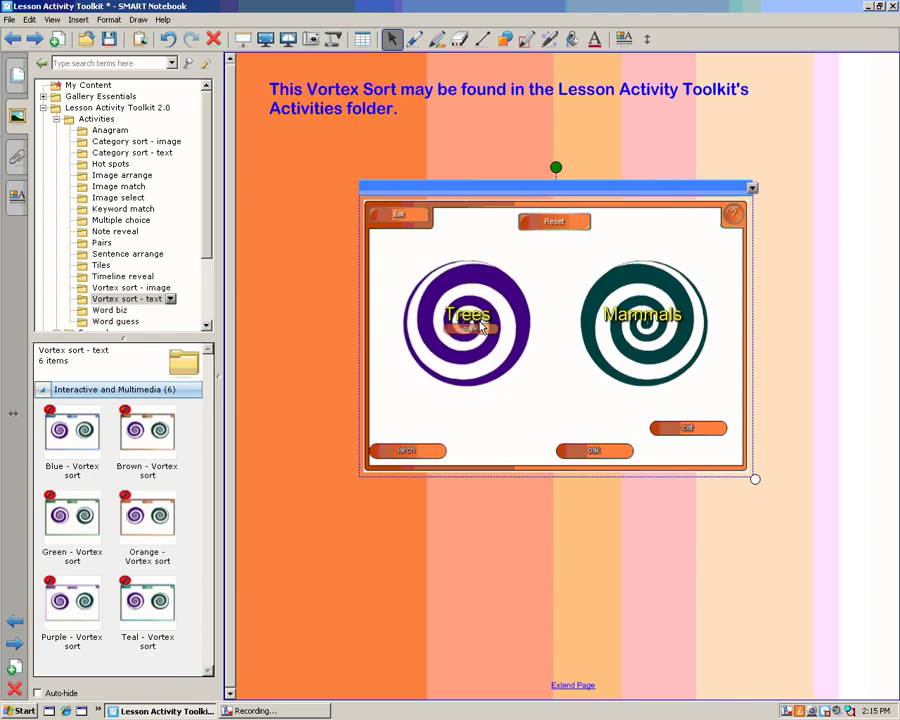
drag(589, 456, 474, 349)
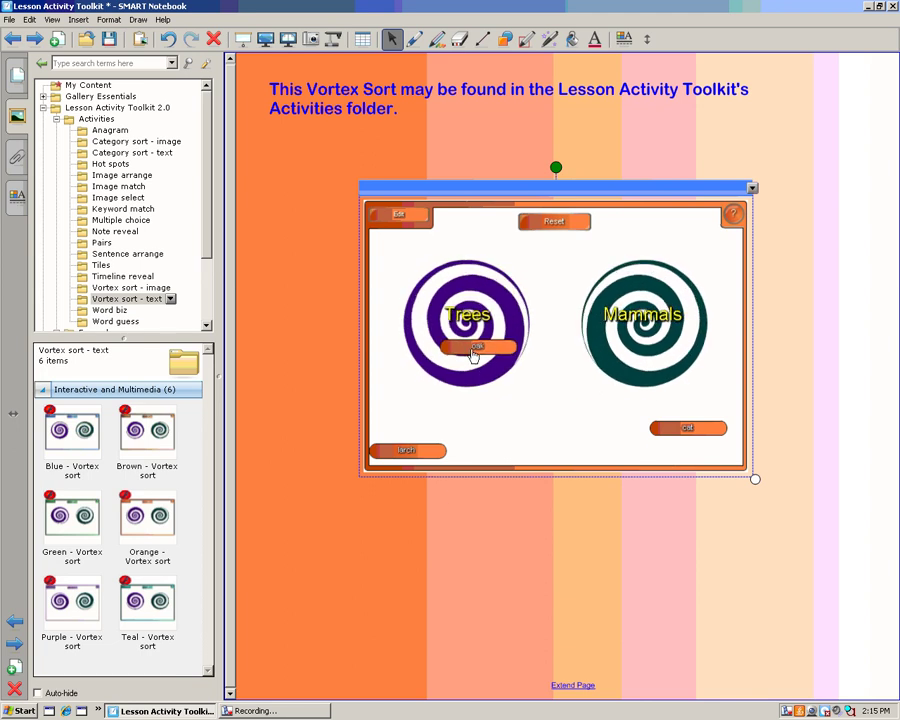
Step: Sort larch into Trees and cat into Mammals, reset the activity, and go to the Hot Spot page
drag(421, 453, 668, 348)
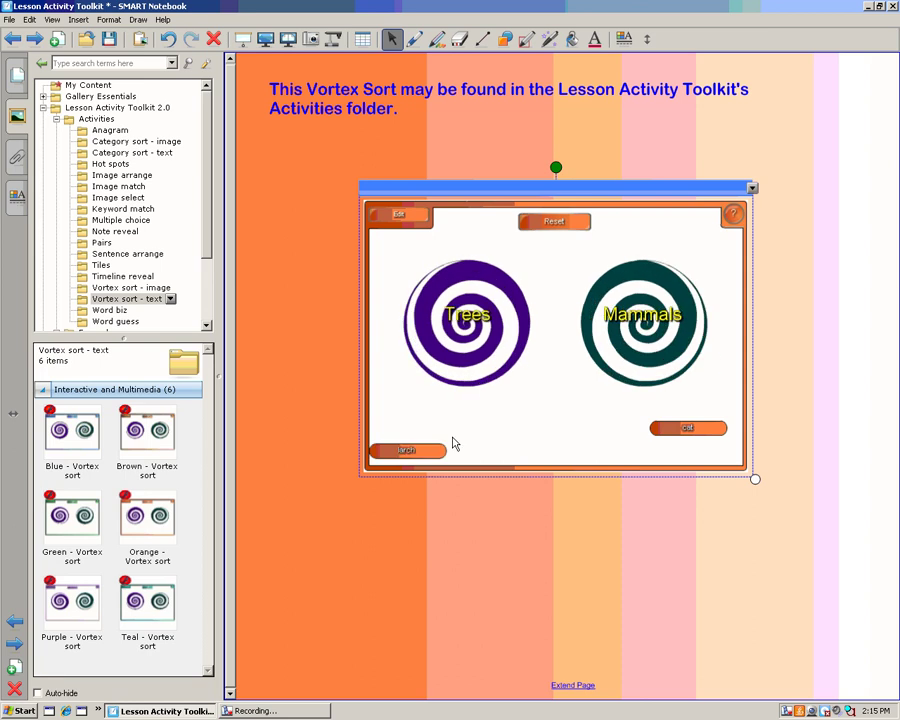
drag(444, 438, 452, 320)
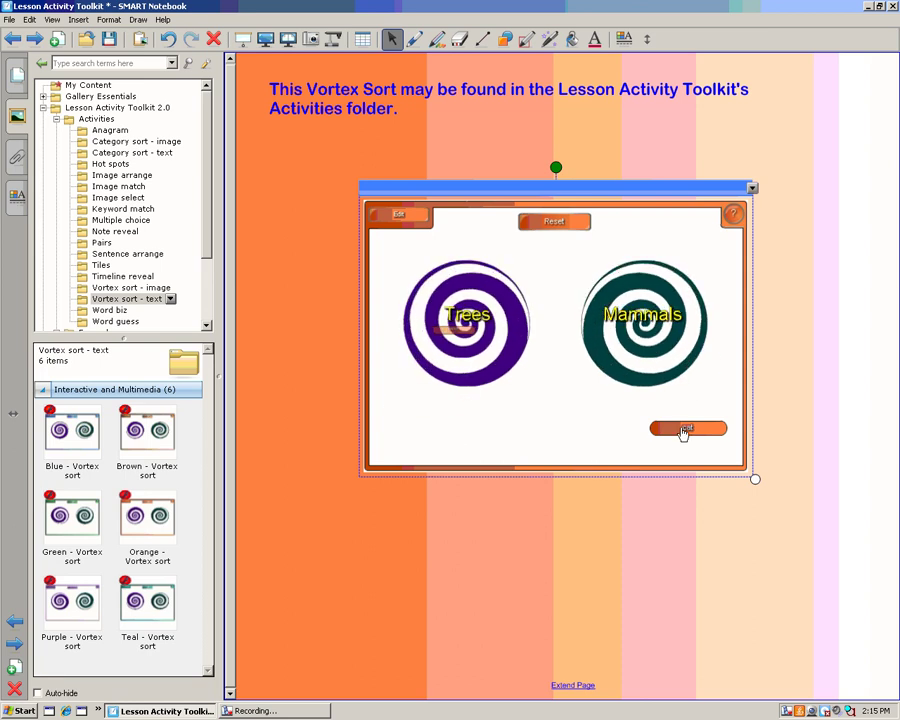
drag(682, 430, 643, 336)
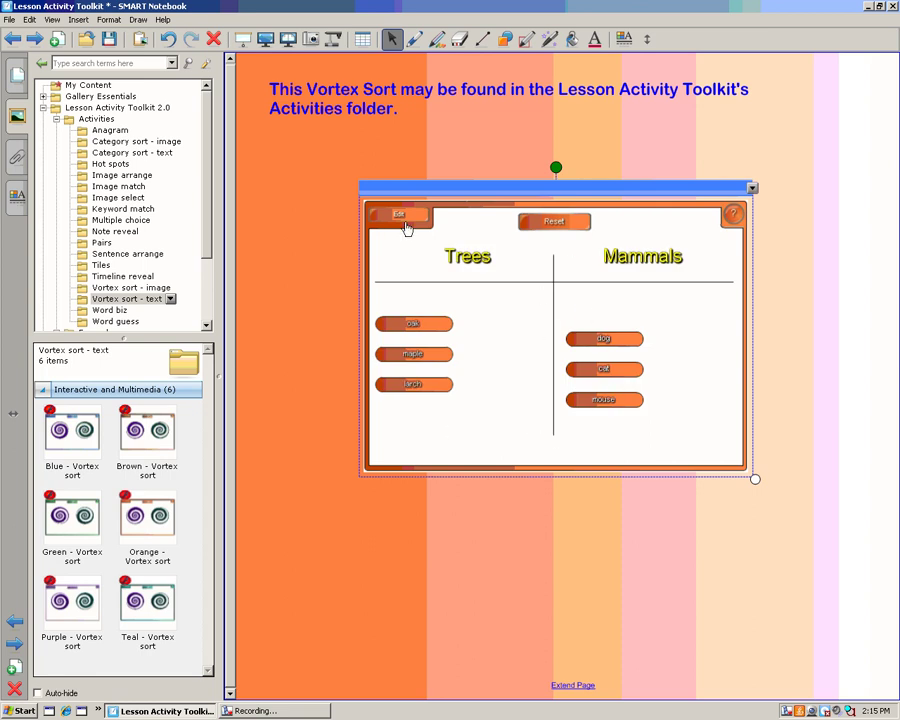
click(554, 222)
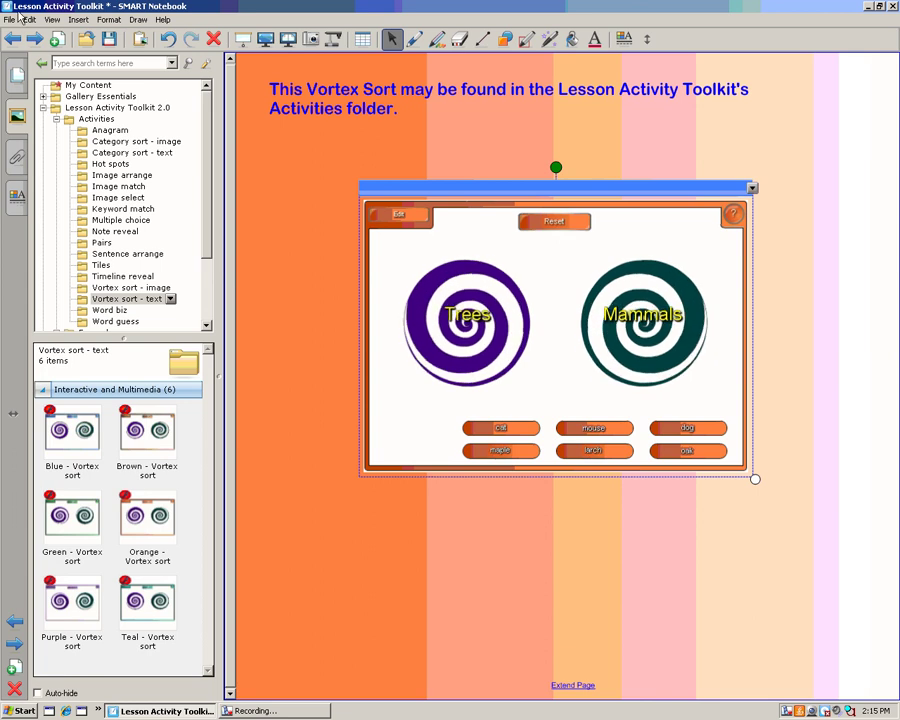
click(34, 38)
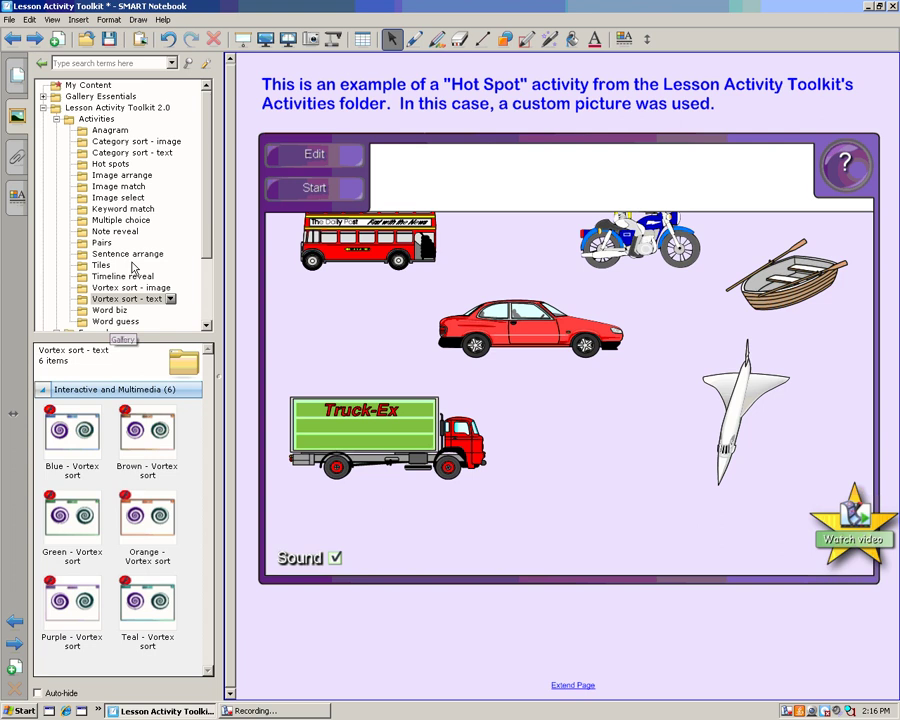
Step: Start the Hot Spot activity and pick the boat, motorbike, car, bus, truck and plane in turn
click(112, 165)
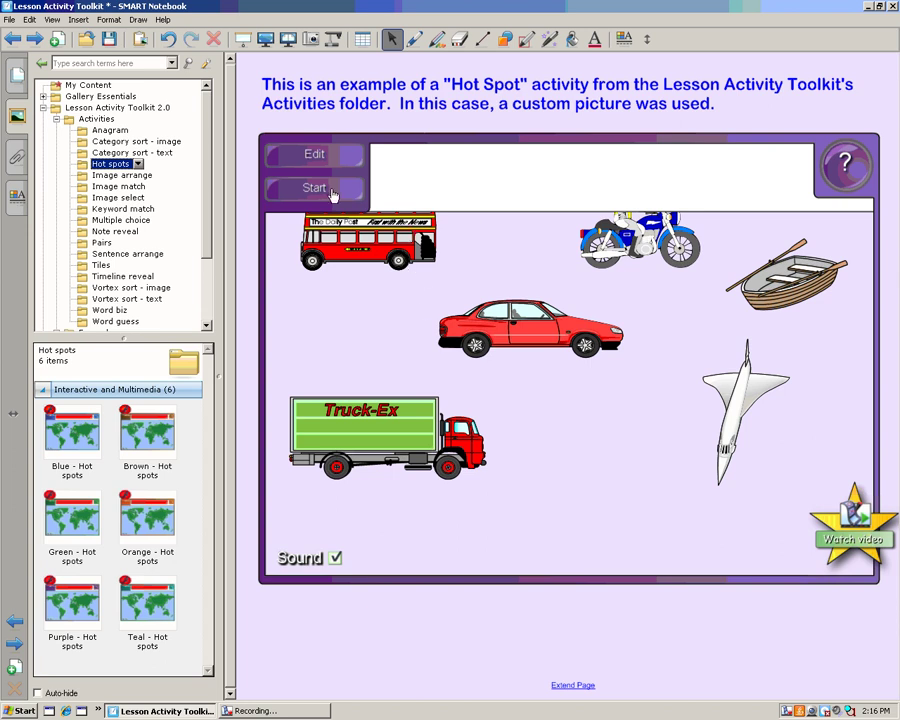
click(333, 194)
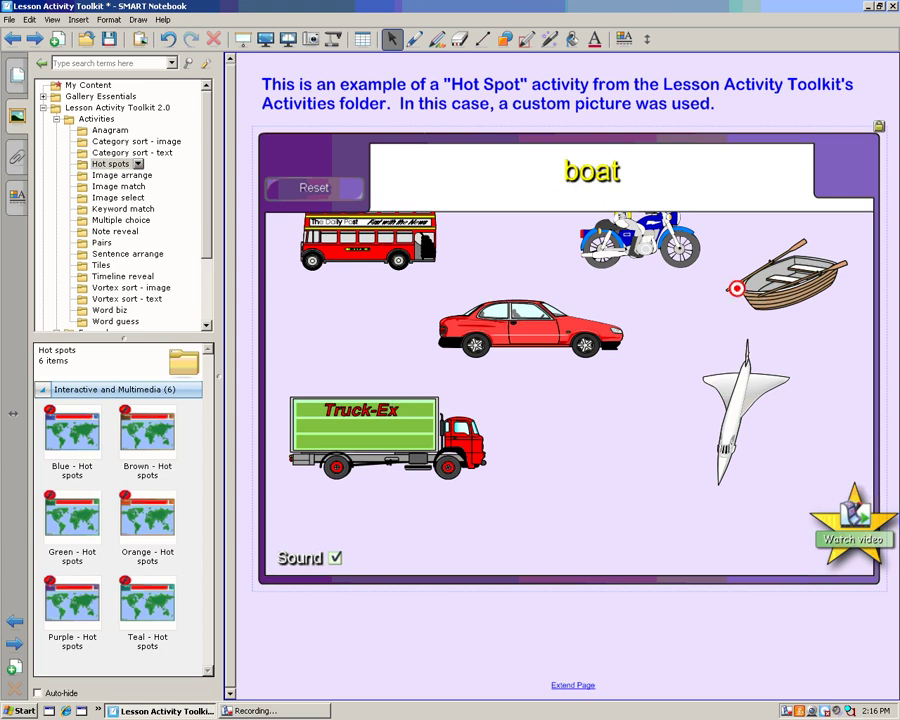
click(803, 281)
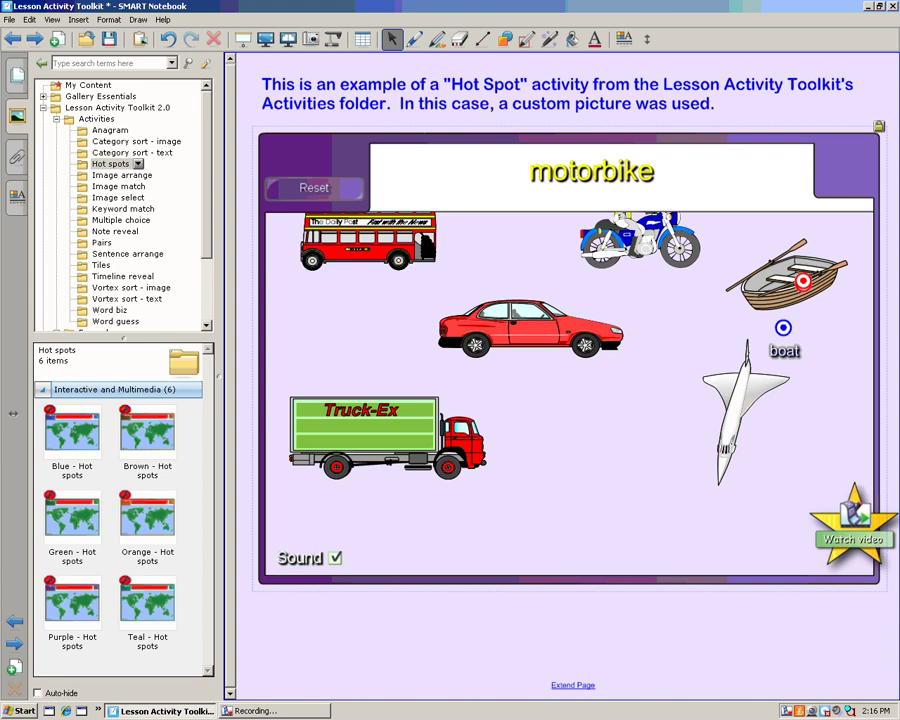
click(661, 261)
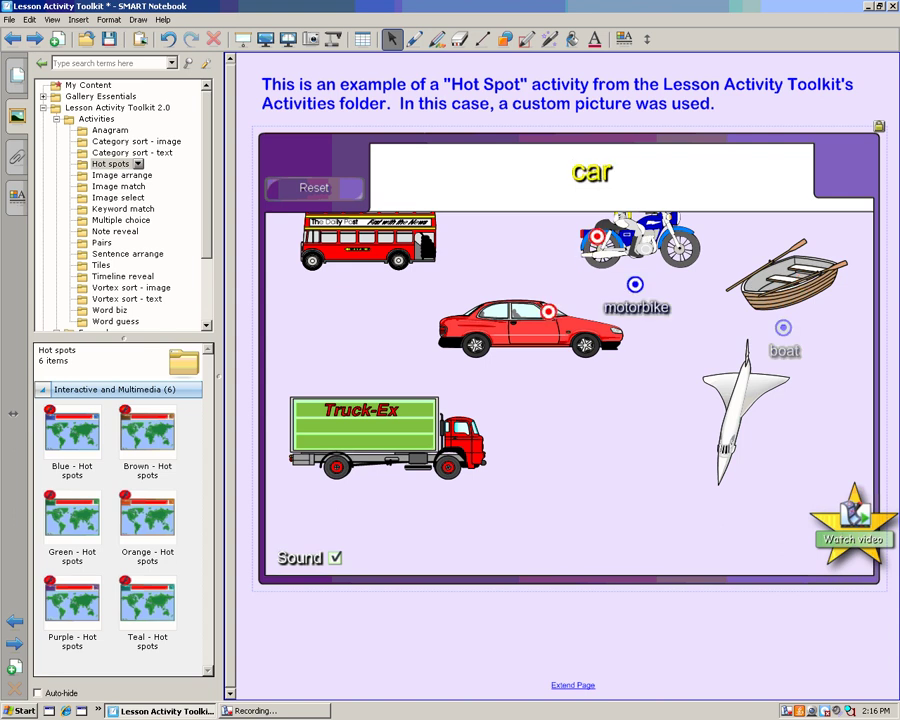
click(548, 311)
click(389, 234)
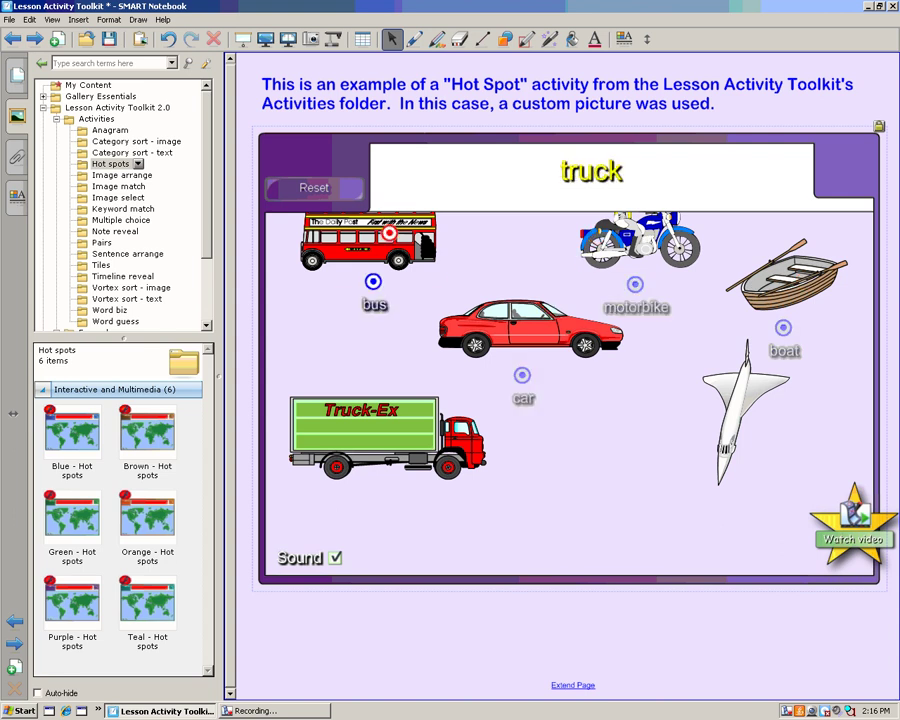
click(383, 405)
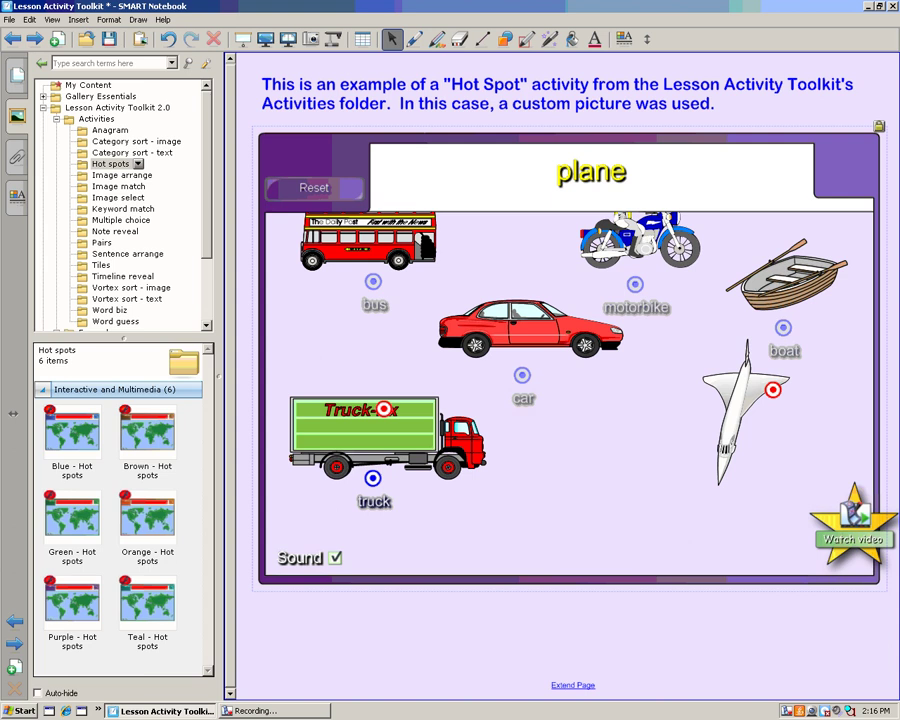
click(728, 420)
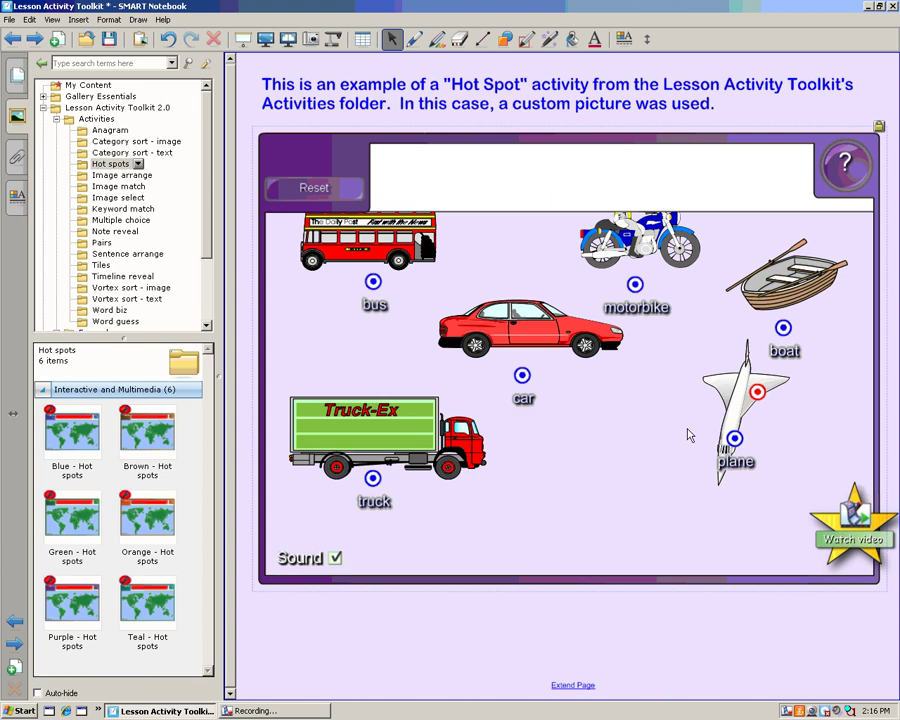
Step: Reset the Hot Spot answers and close the region settings to view all six labelled hot spots
click(349, 192)
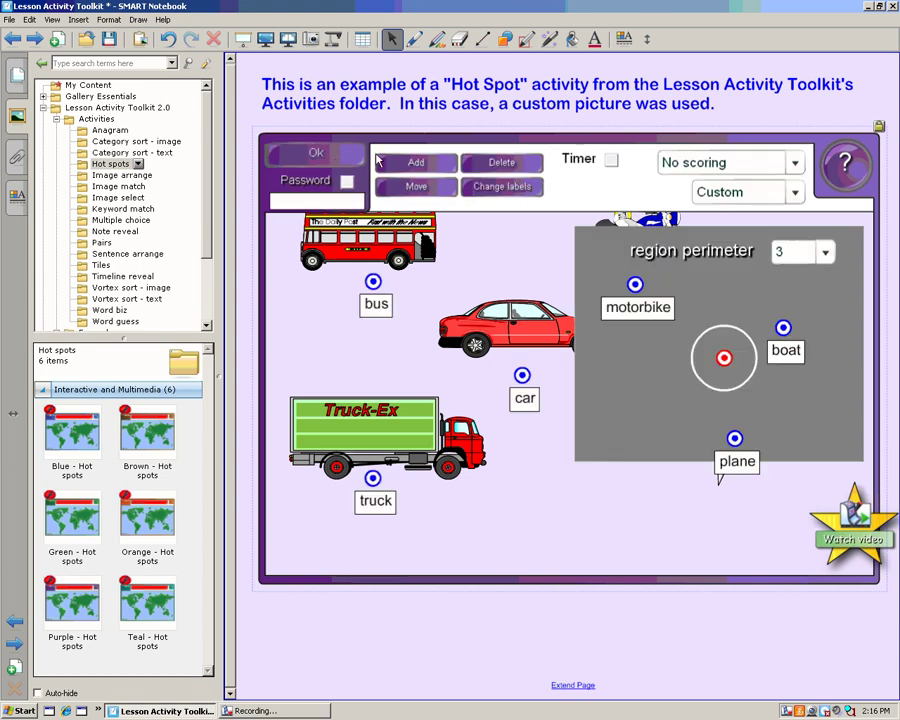
click(585, 308)
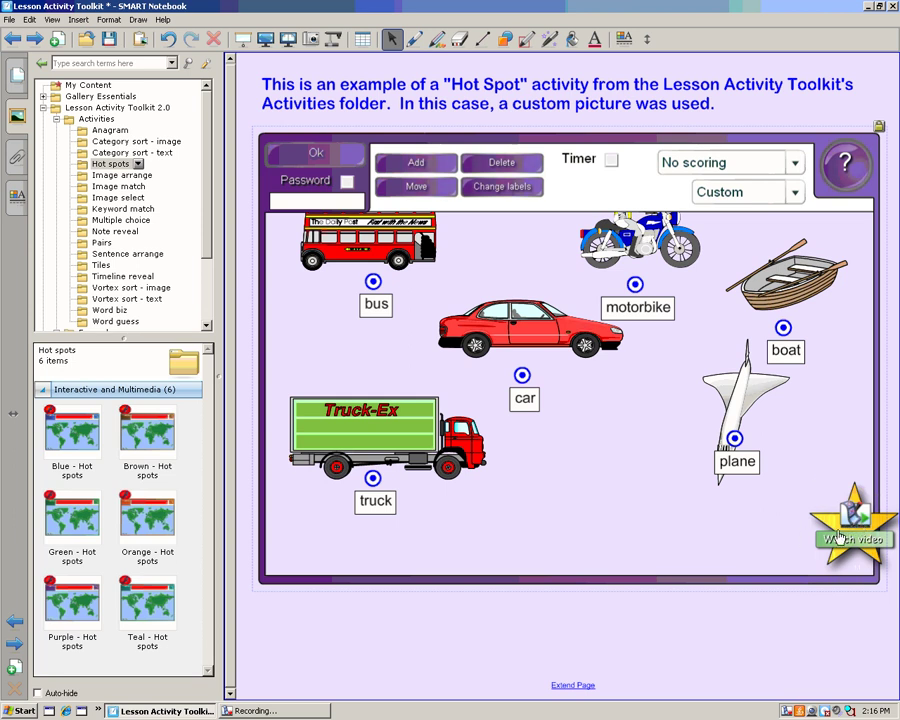
Step: Collapse Activities, browse Tools, then show the Examples folder's five Pictures items
click(56, 119)
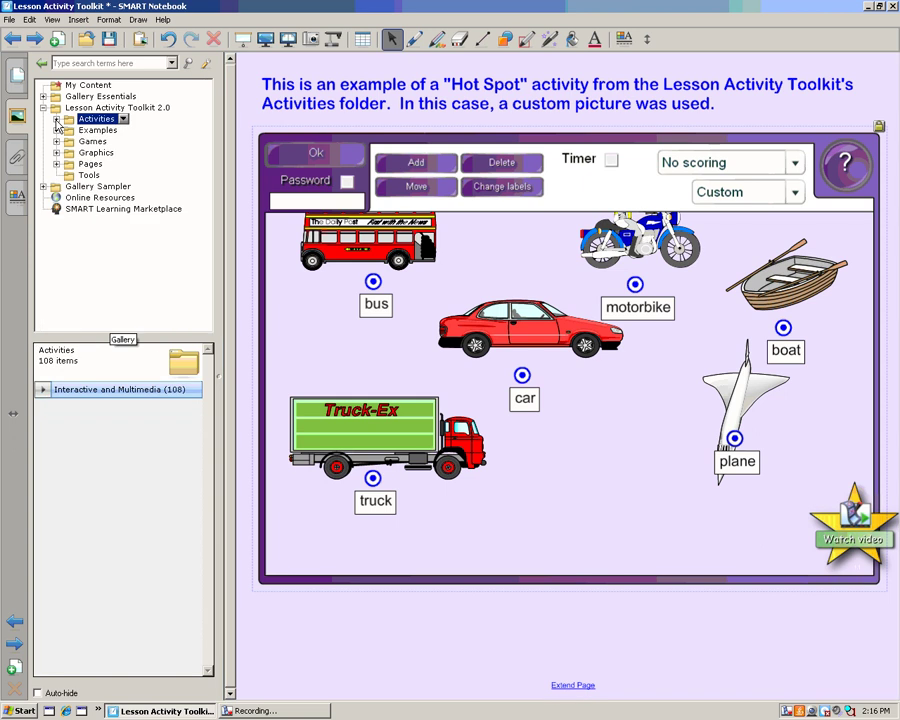
click(67, 176)
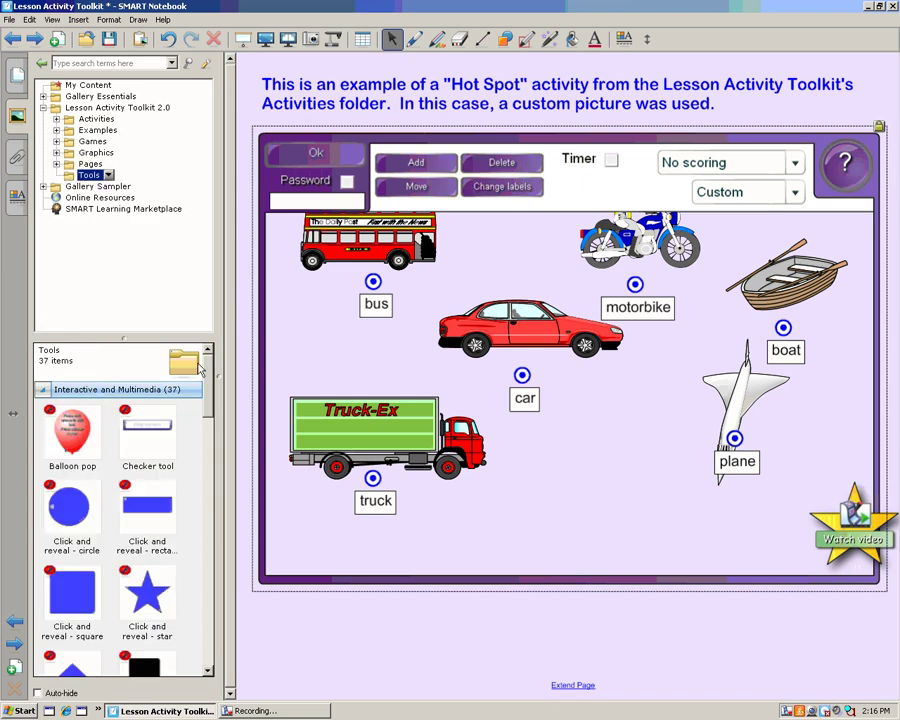
drag(208, 390, 176, 325)
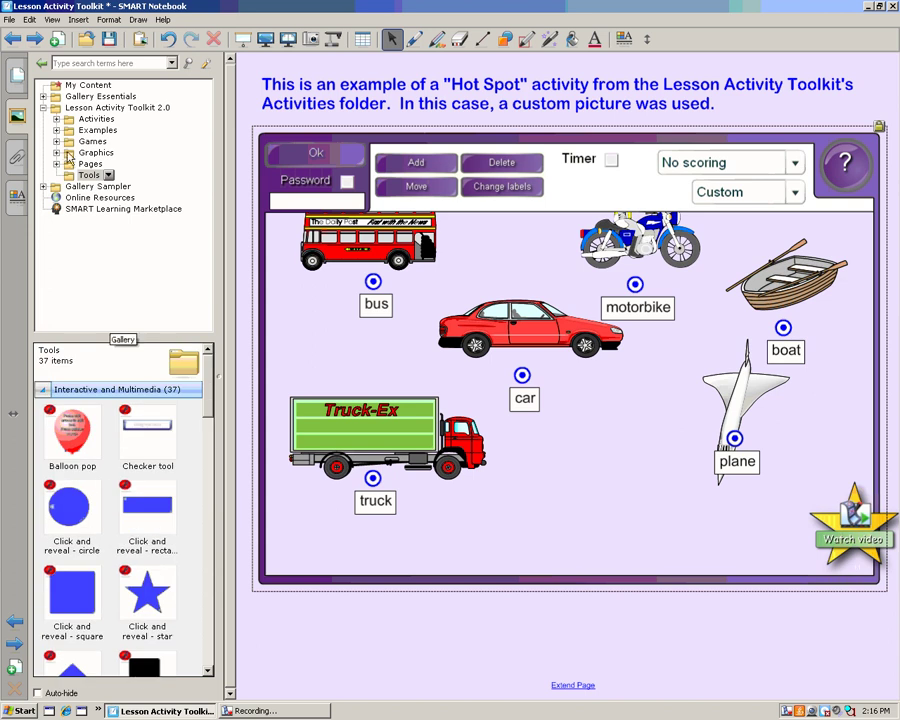
click(68, 131)
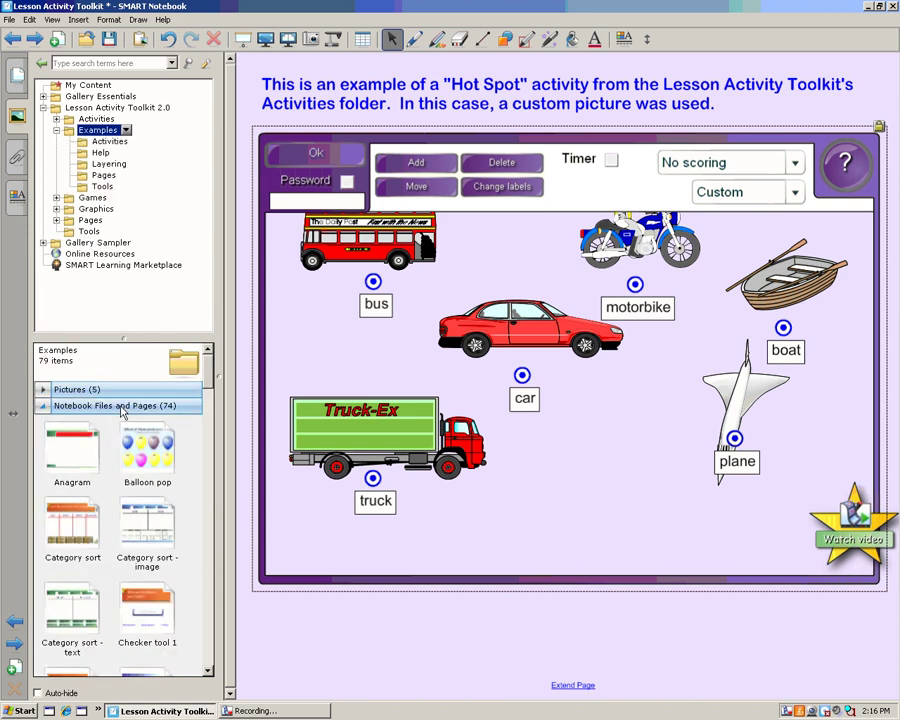
click(43, 390)
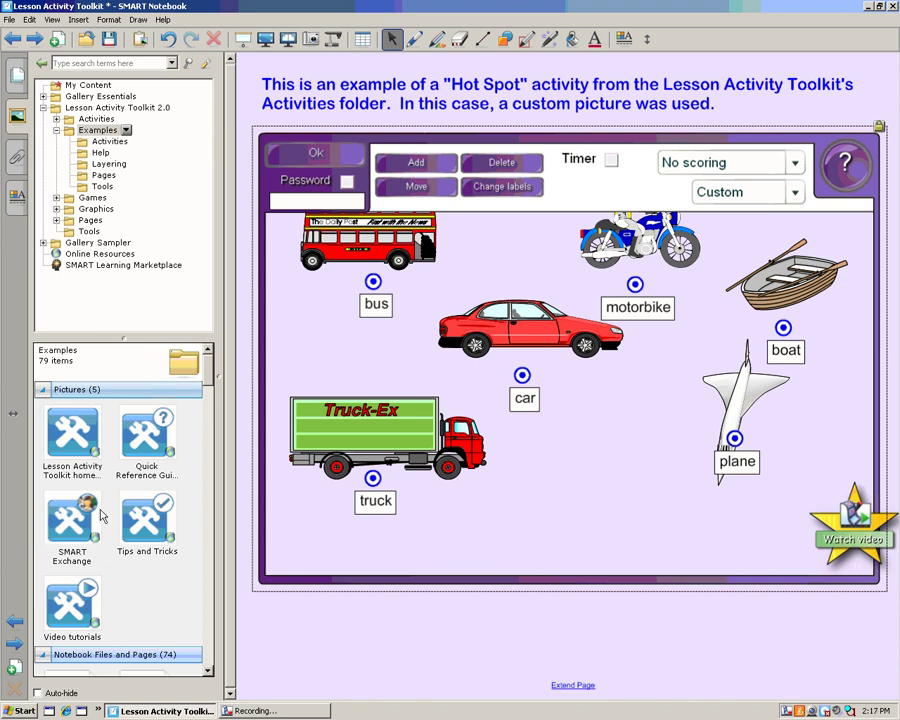
Step: On the Halloween crossword page, review the word list unchanged and choose typed-letter input
click(34, 38)
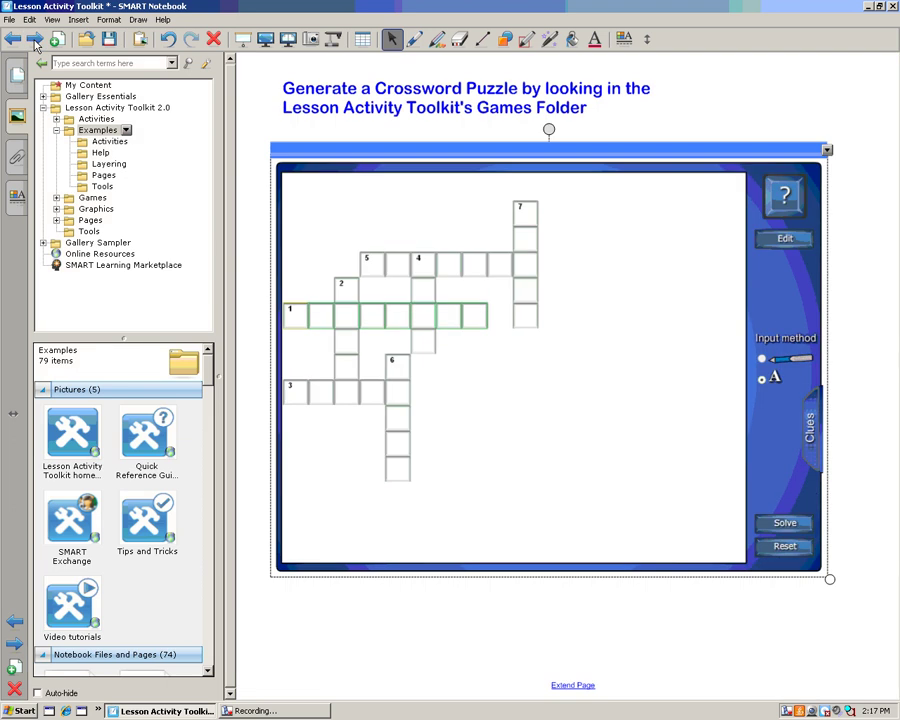
click(782, 239)
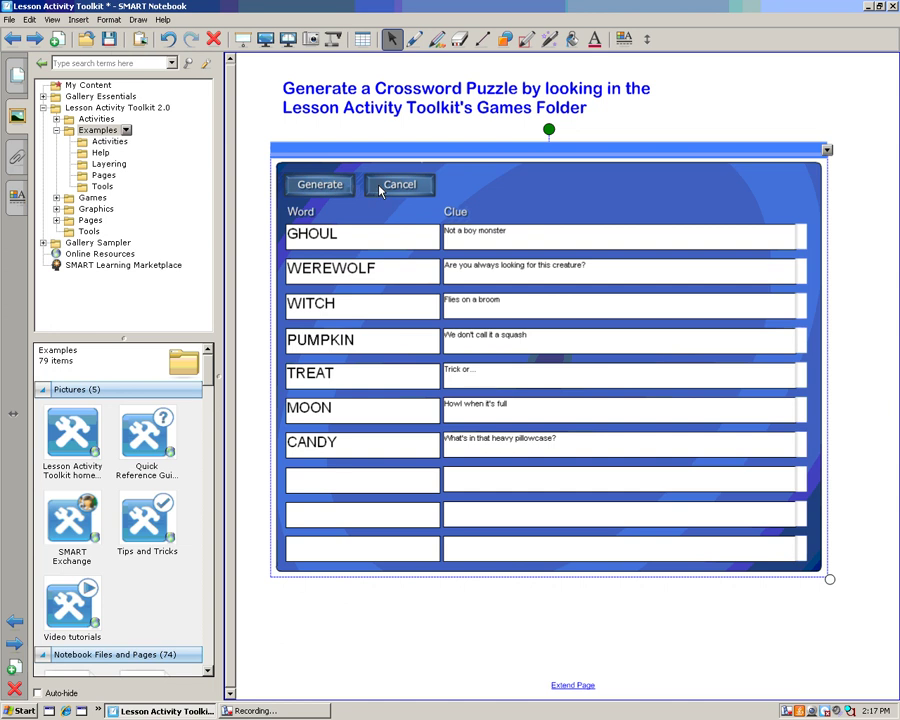
click(380, 187)
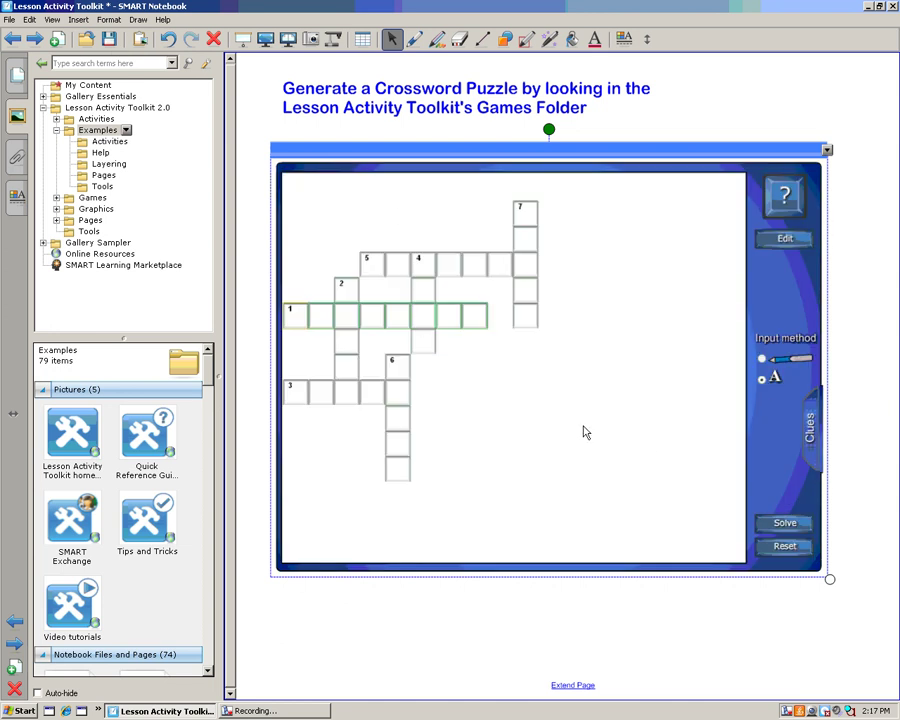
click(775, 382)
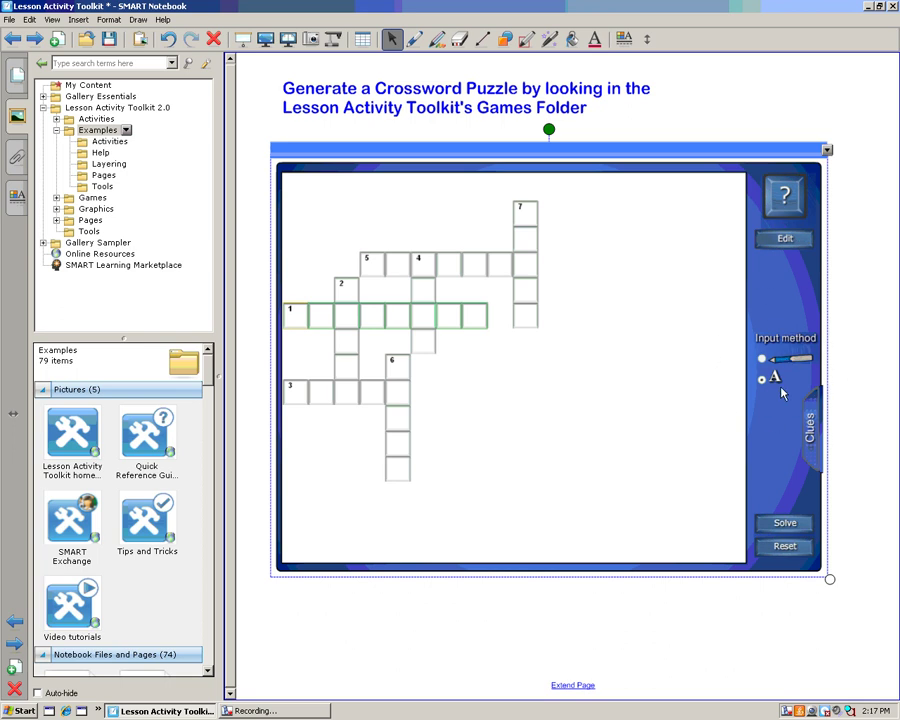
Step: Enter CANDY for 7 Down, reveal the fully solved crossword, then reset it to blank
click(815, 433)
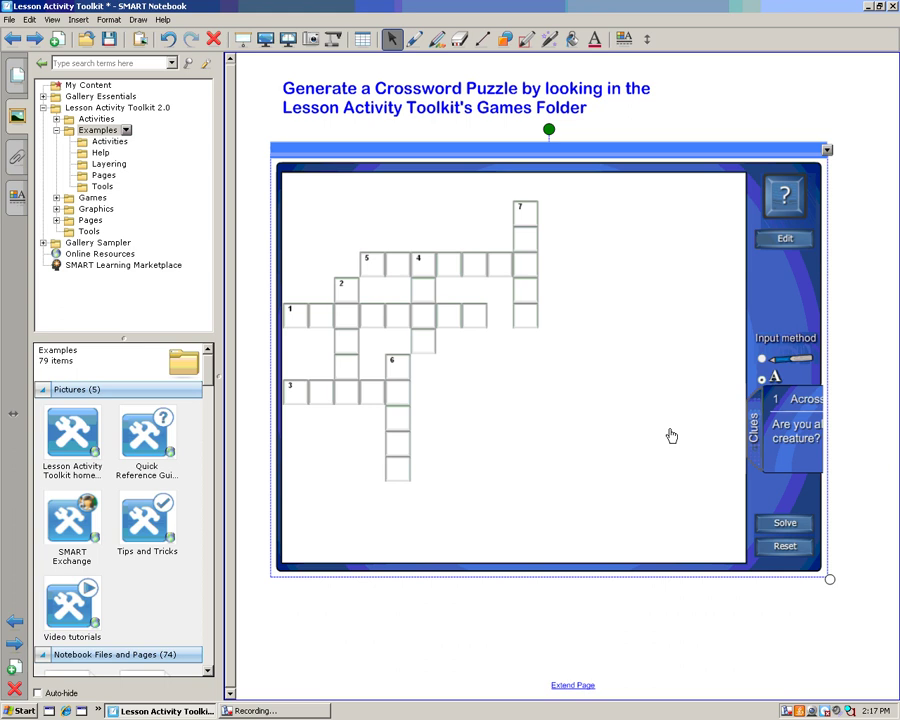
click(300, 317)
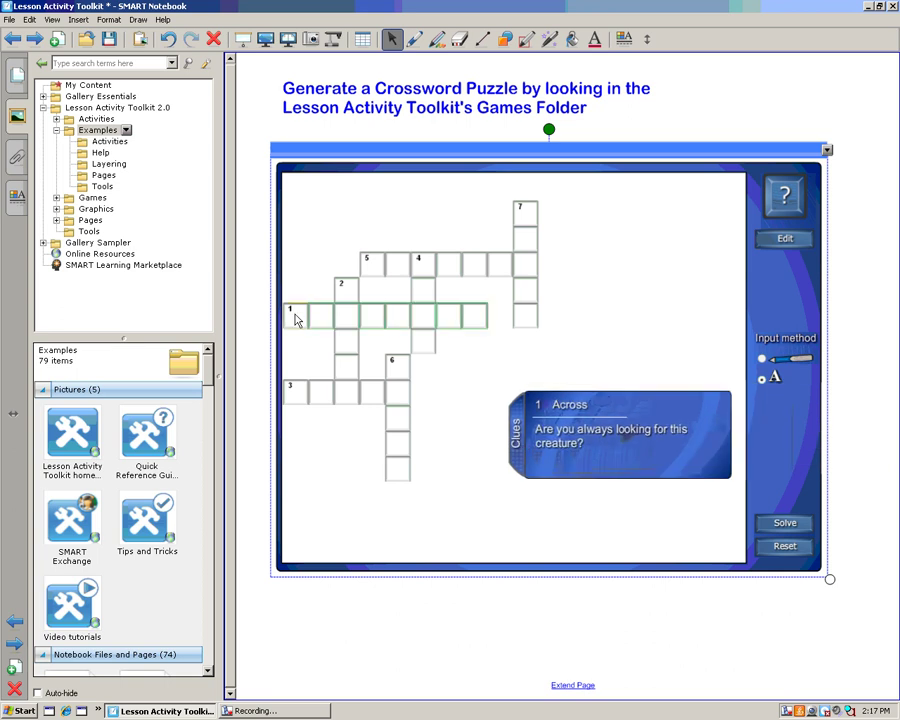
click(522, 219)
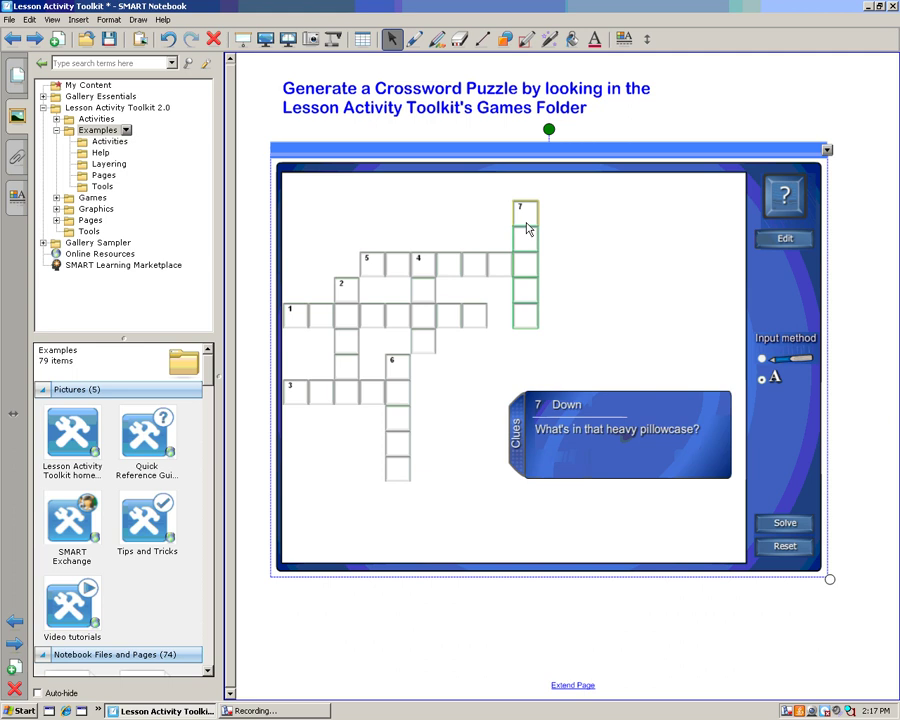
text(C)
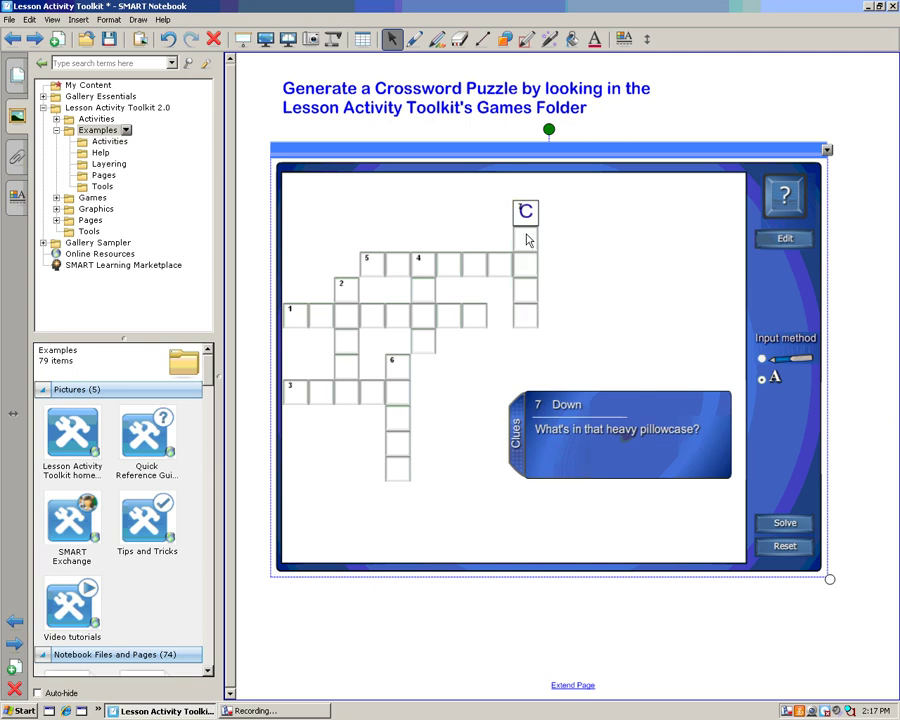
text(AN)
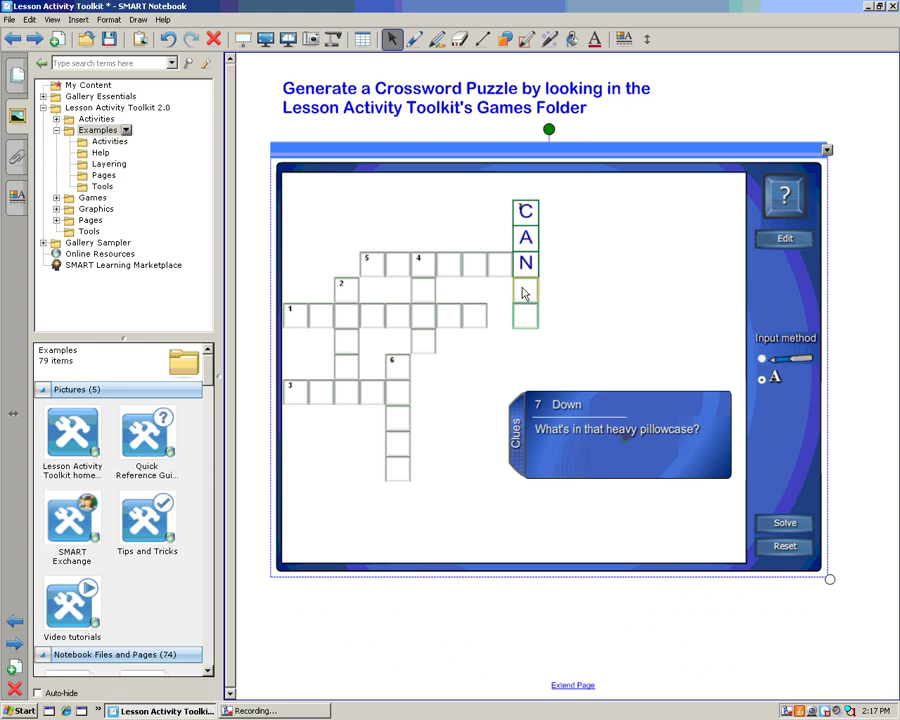
text(DY)
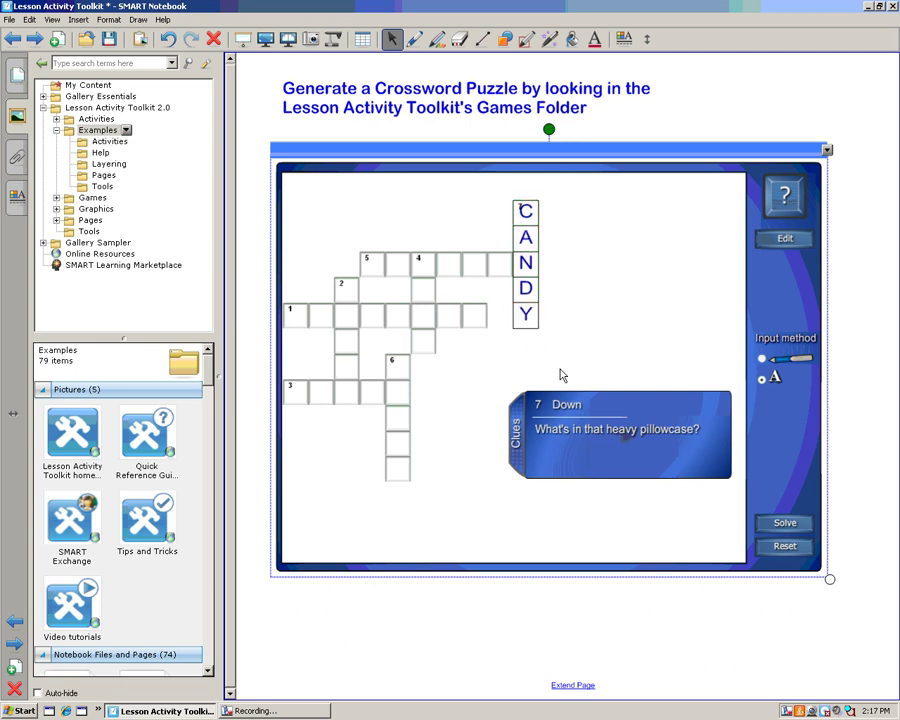
click(785, 524)
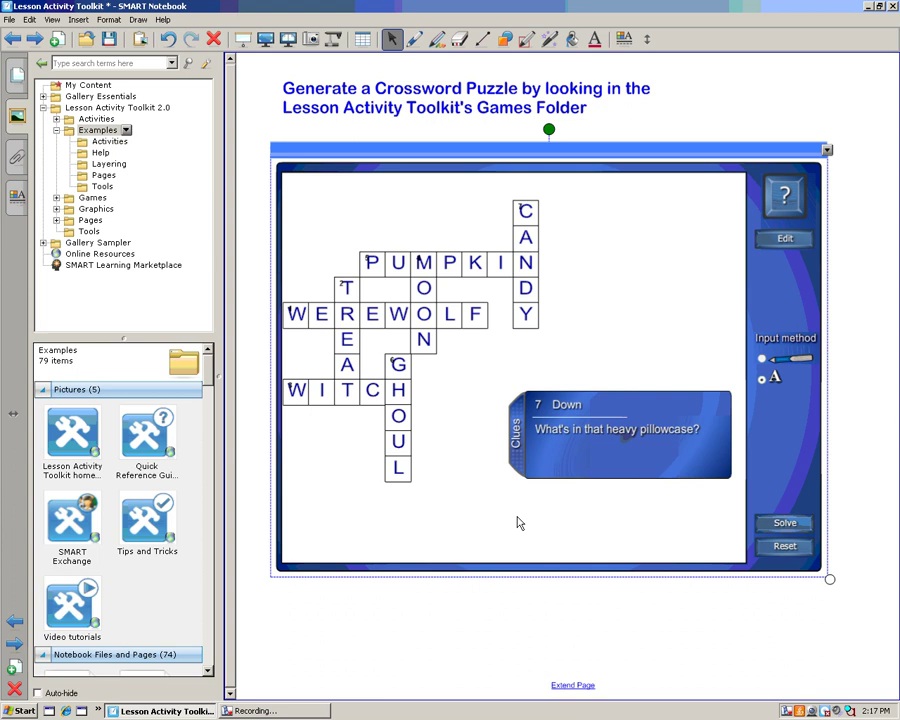
click(785, 546)
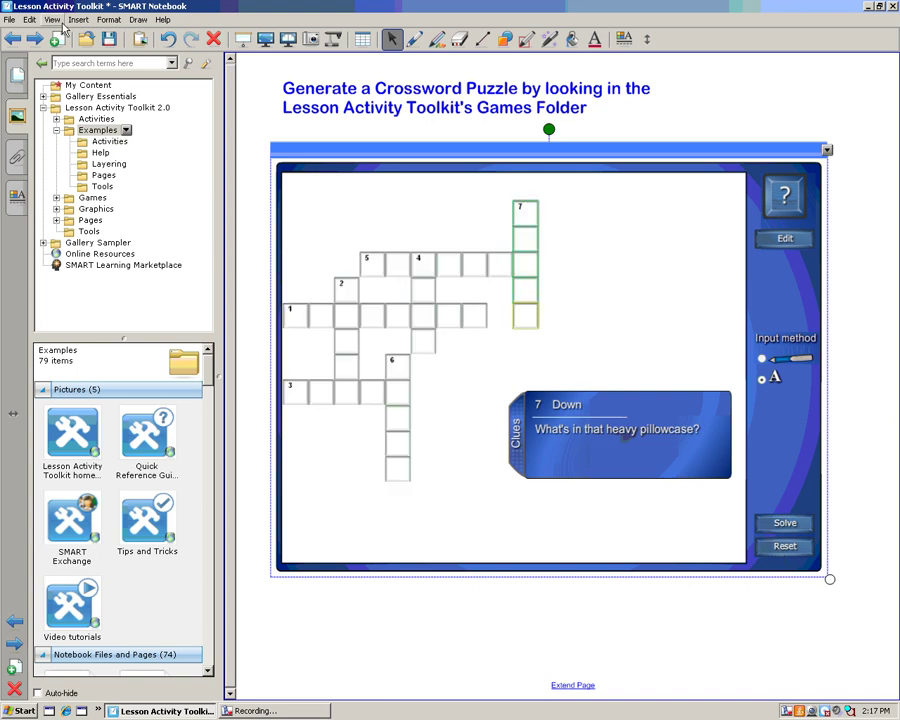
Step: On the graphics page, rotate the pointing hand so it points right
click(34, 38)
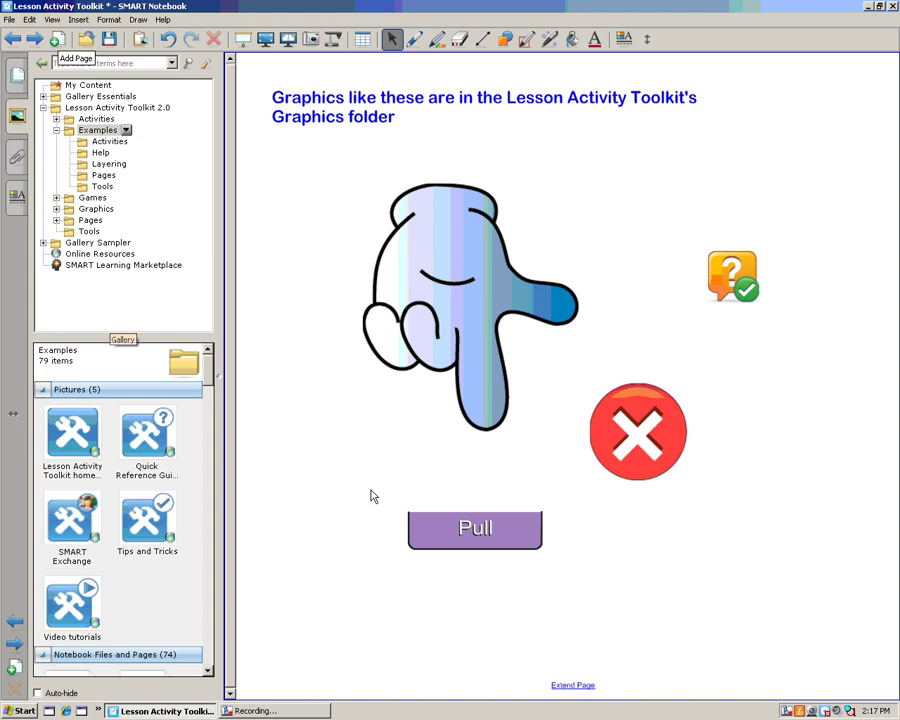
click(471, 259)
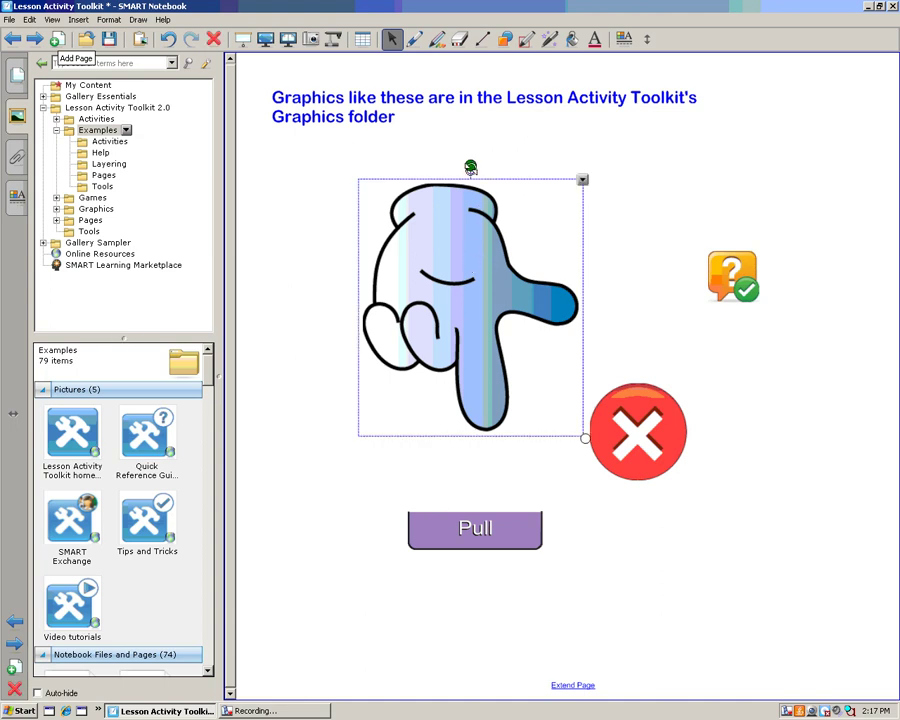
drag(470, 166, 335, 308)
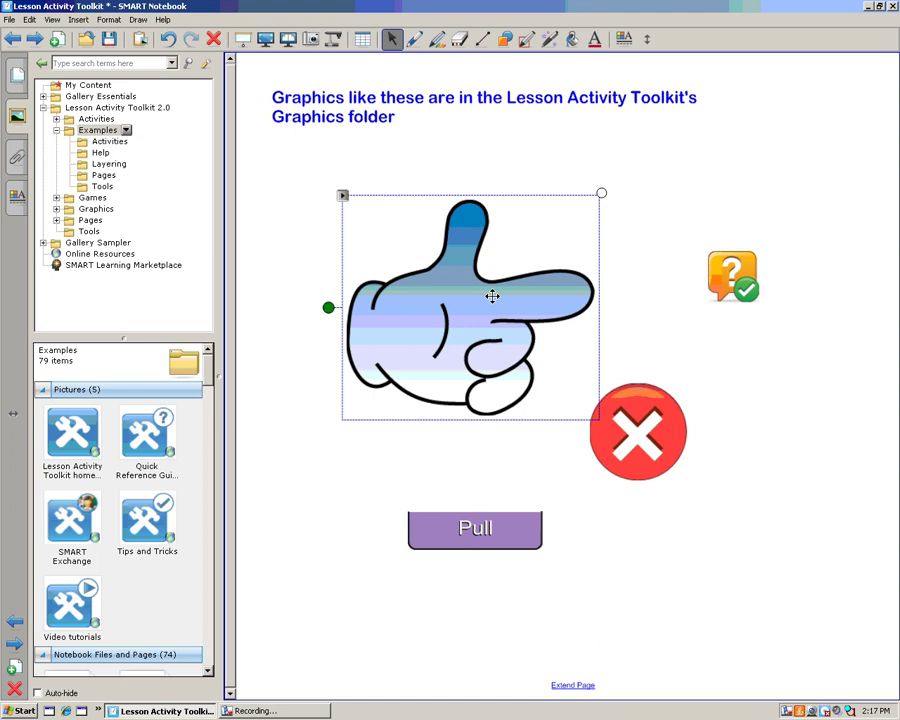
Step: Rearrange the hand, the Pull graphic, the red X and the help icon on the page
mouse_move(492, 296)
mouse_down()
mouse_move(461, 355)
mouse_move(496, 433)
mouse_move(431, 408)
mouse_move(614, 285)
mouse_move(498, 287)
mouse_up()
drag(503, 534, 492, 508)
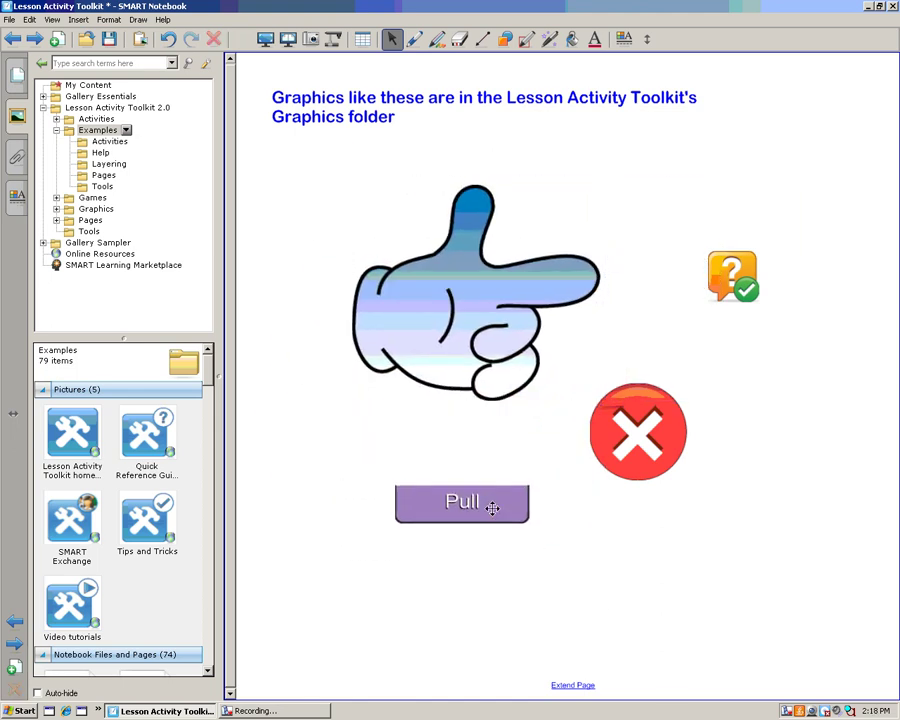
drag(641, 428, 683, 428)
drag(747, 290, 709, 276)
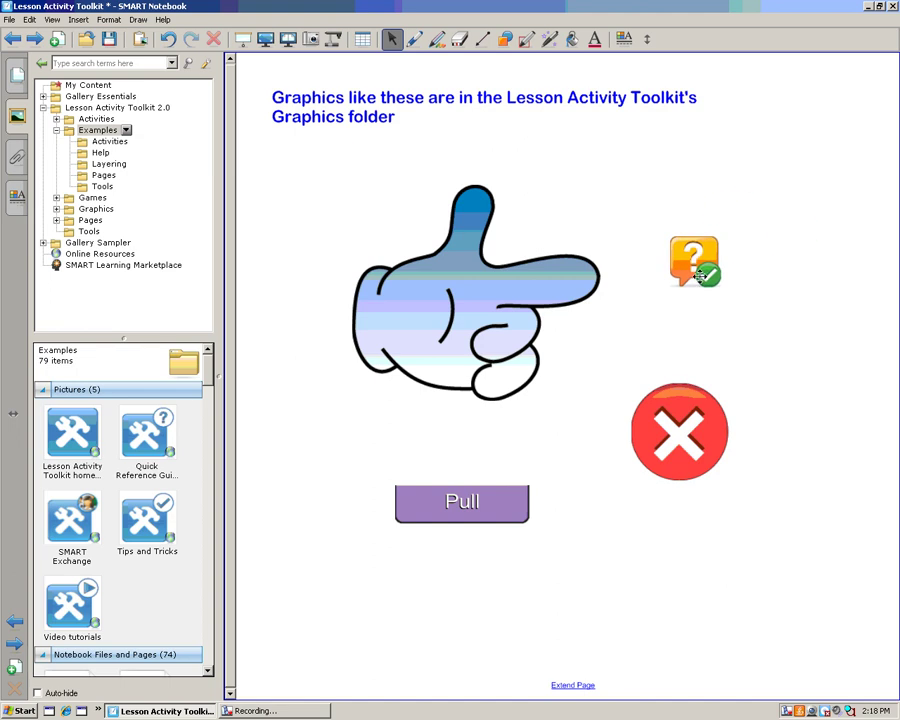
click(34, 40)
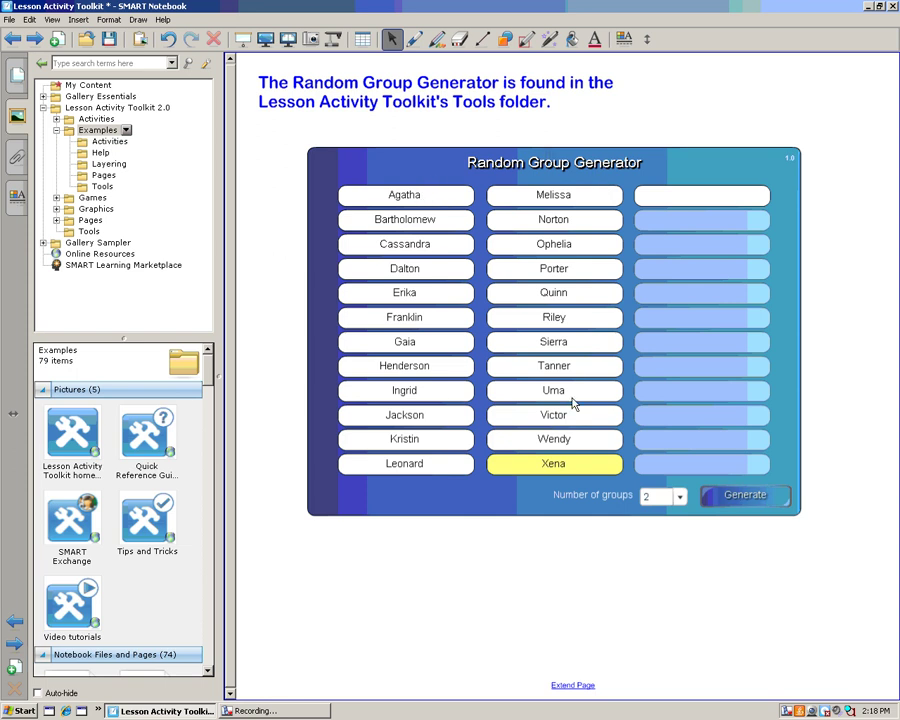
Step: Set Number of groups to 5 and generate random groups from the 24 sample names
click(679, 497)
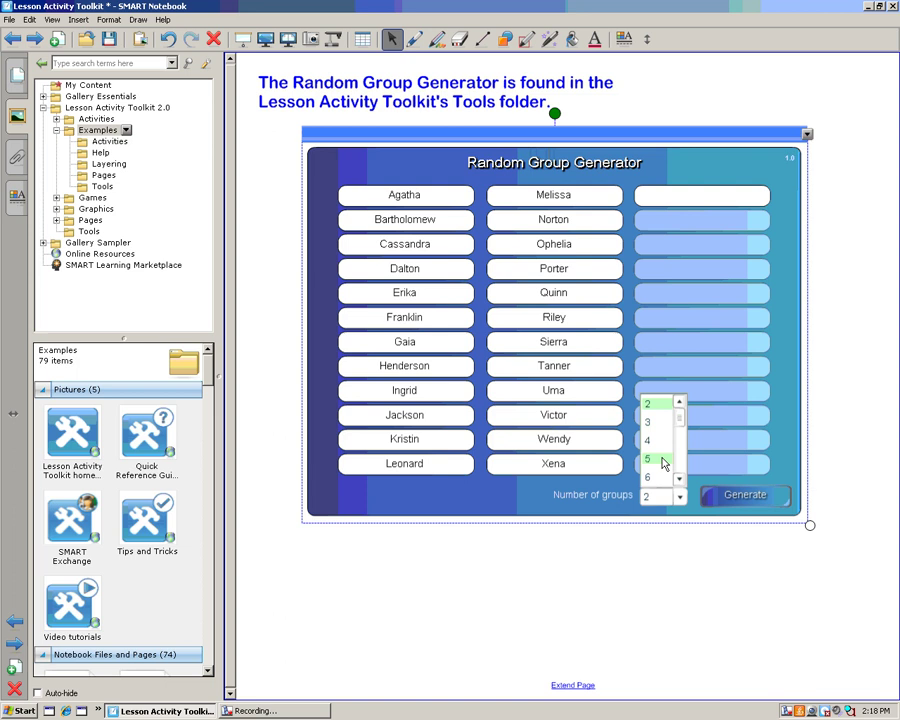
click(663, 460)
click(743, 500)
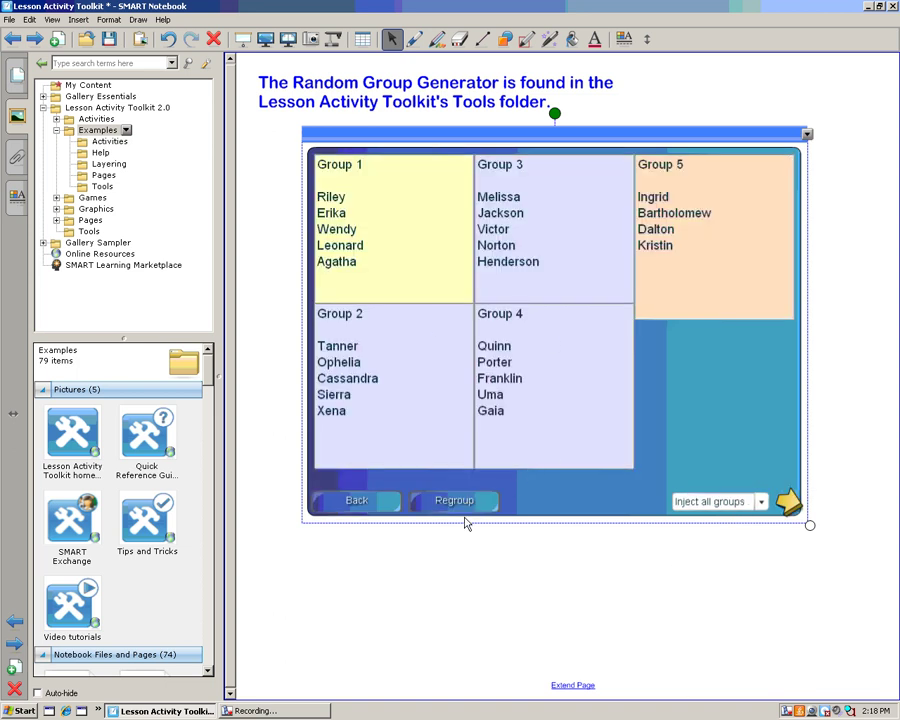
click(15, 78)
Step: Go to the column-sort page and accept its setup to show the sorting board
click(50, 622)
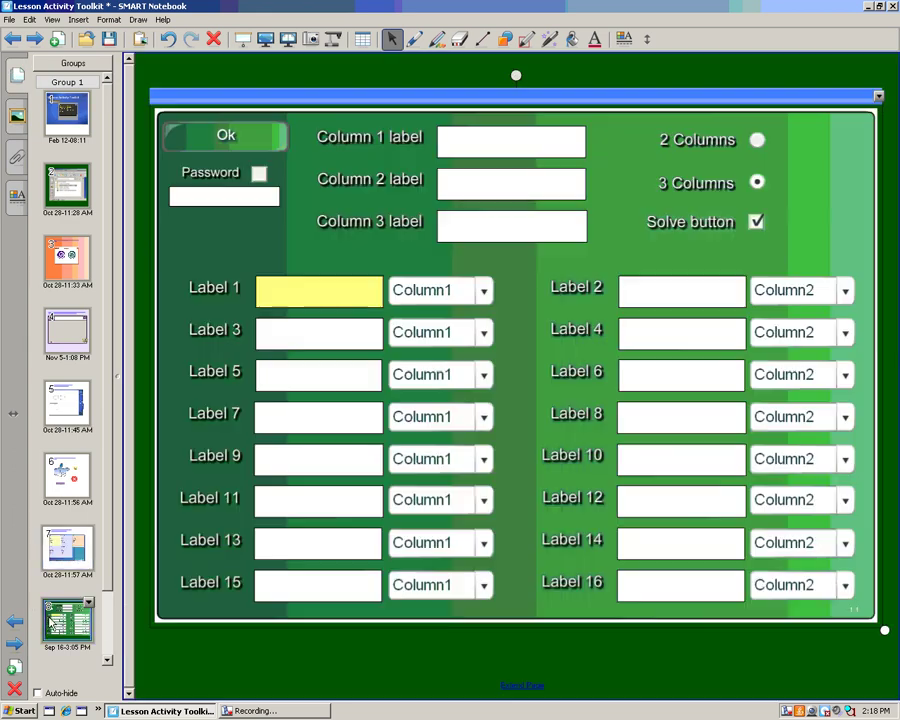
scroll(70, 447, down, 1)
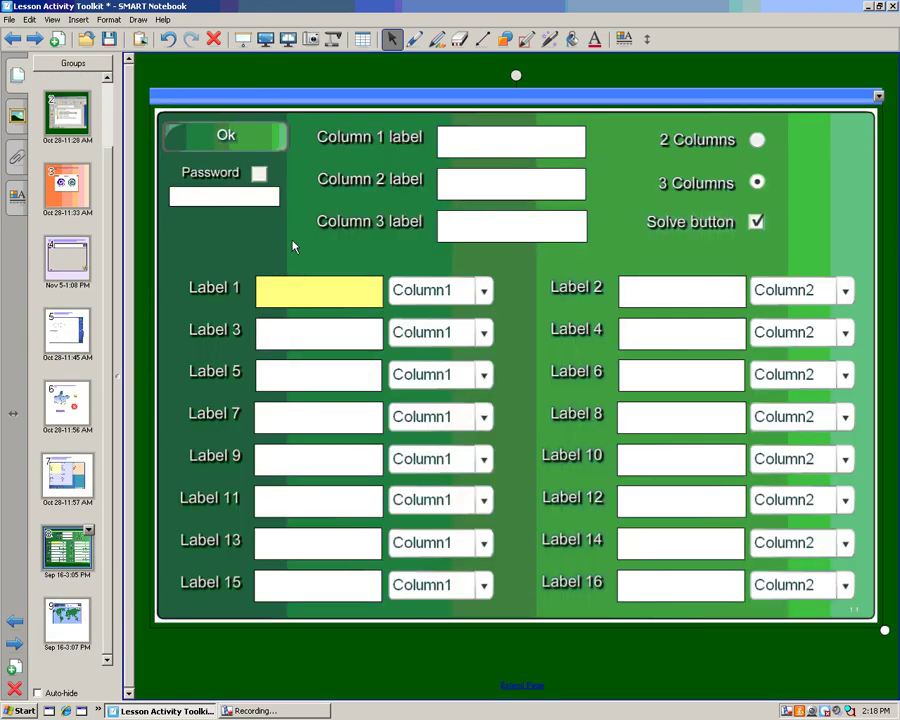
click(205, 138)
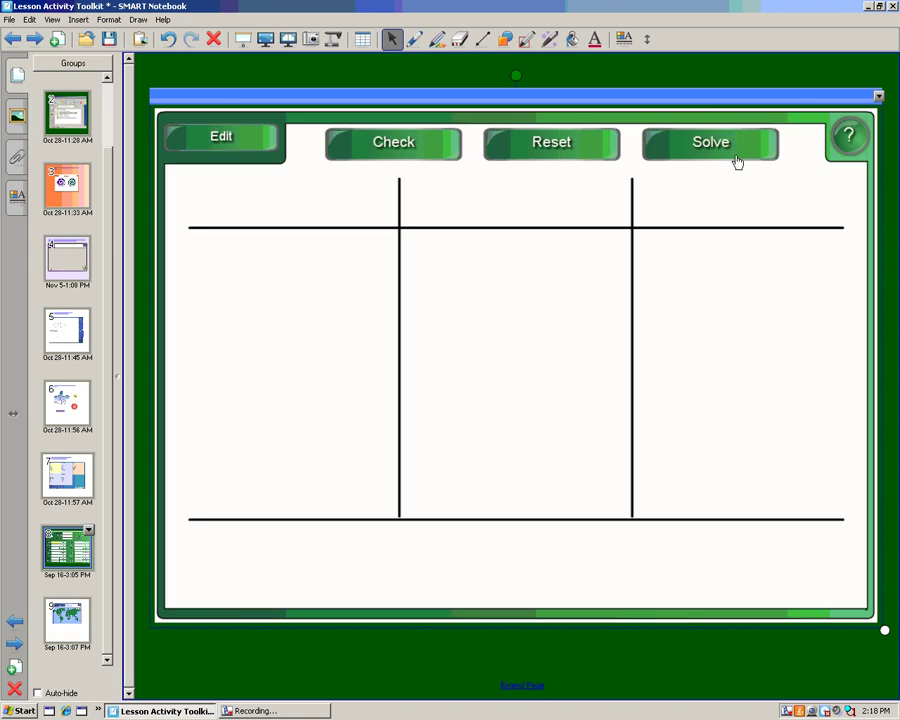
Step: Reopen the sort settings, switch to 2 then back to 3 columns, check Label 1's options, and apply
click(230, 148)
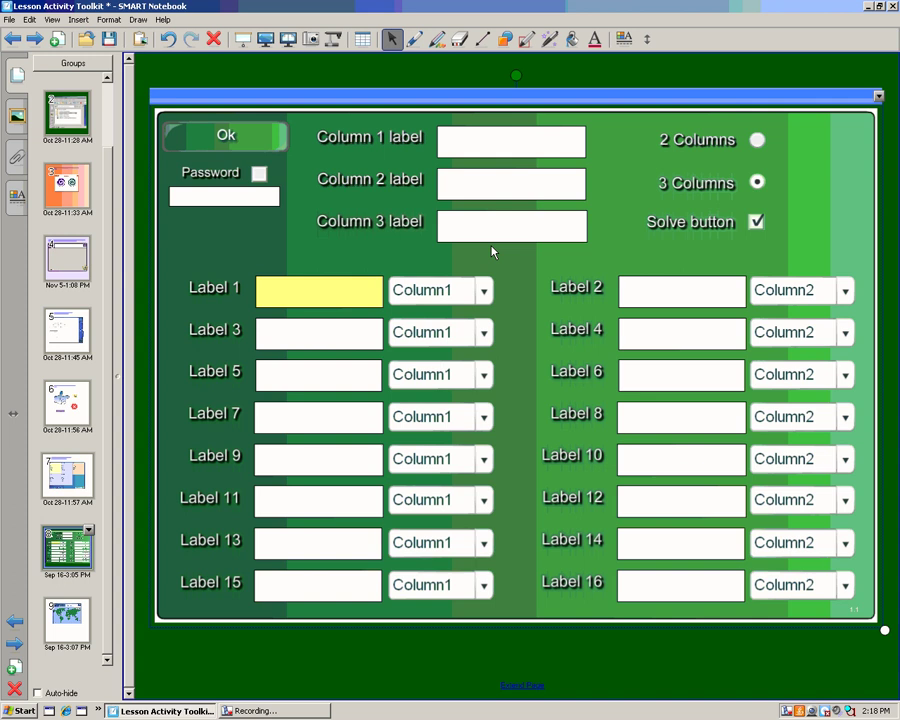
click(757, 140)
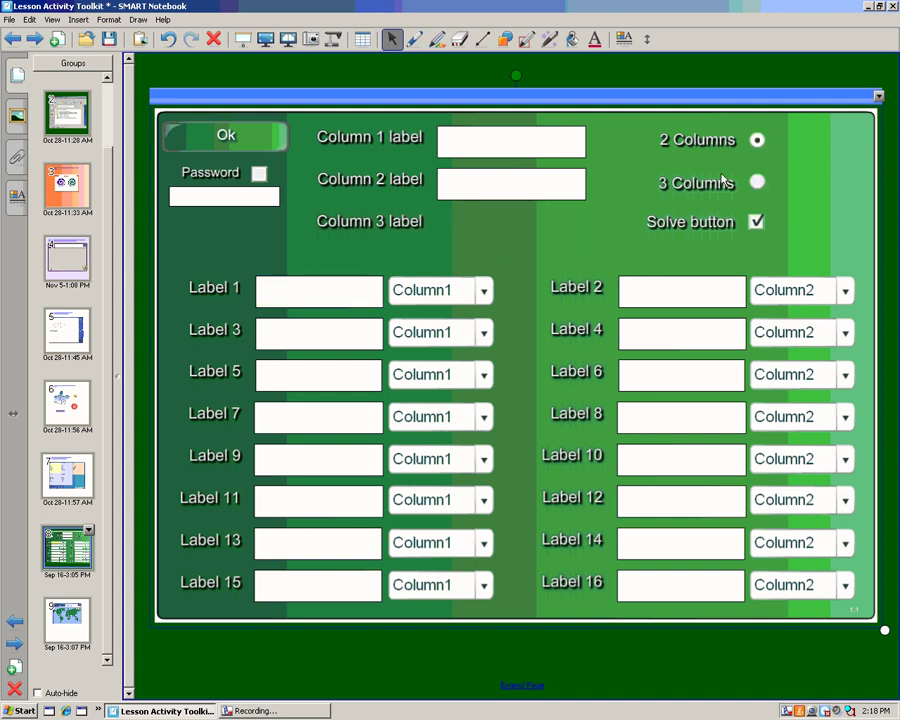
click(756, 184)
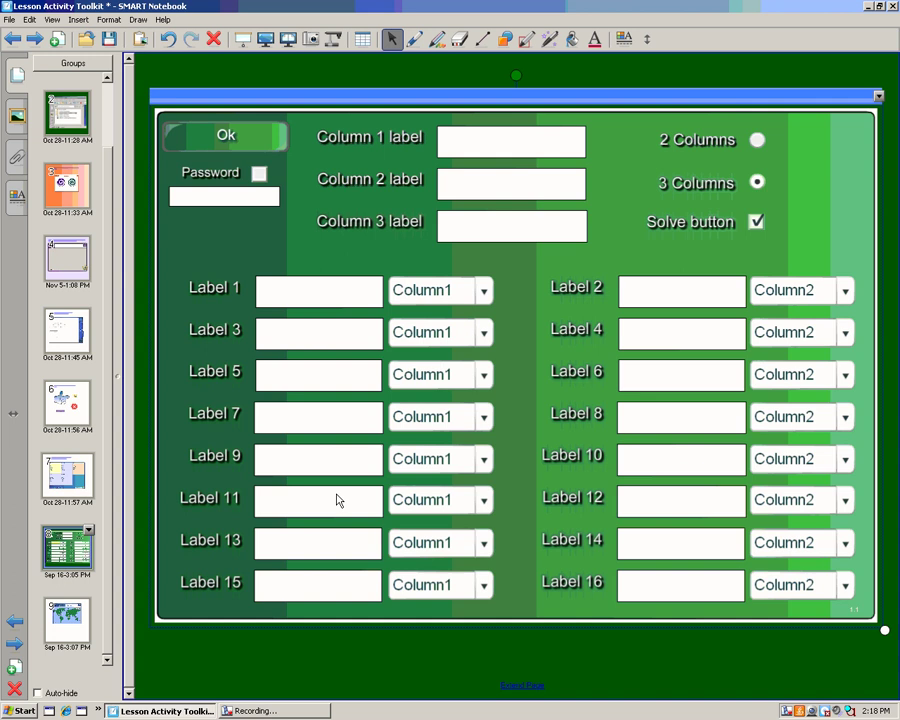
click(484, 293)
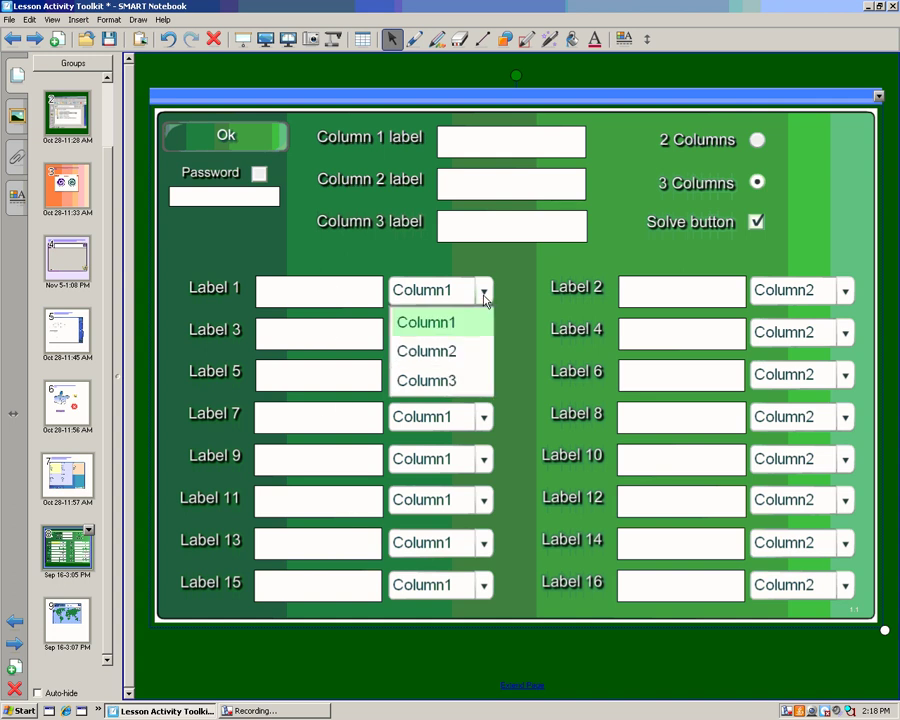
click(484, 293)
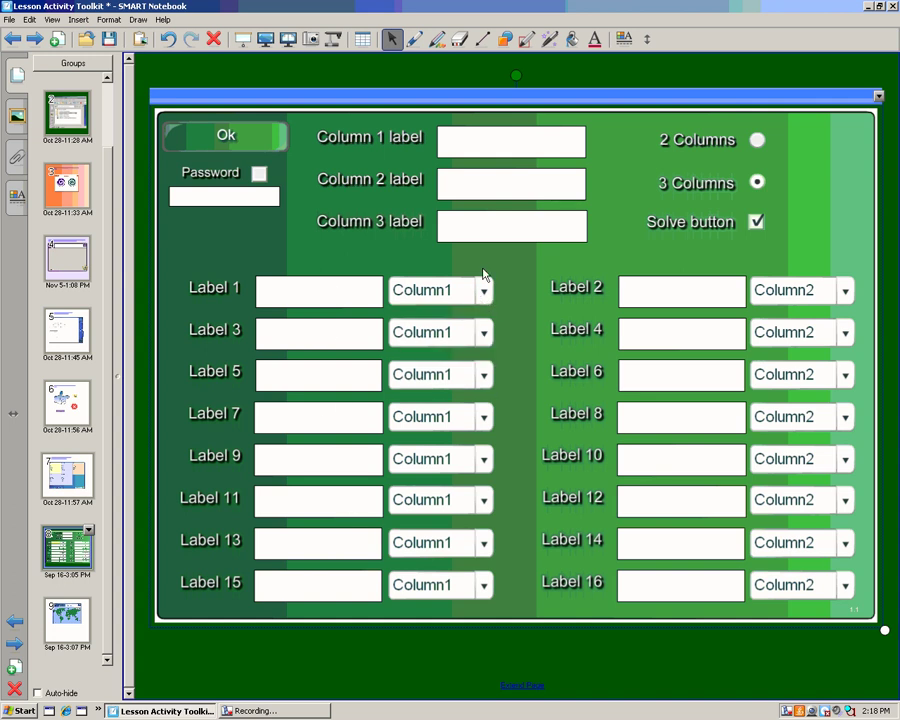
click(227, 141)
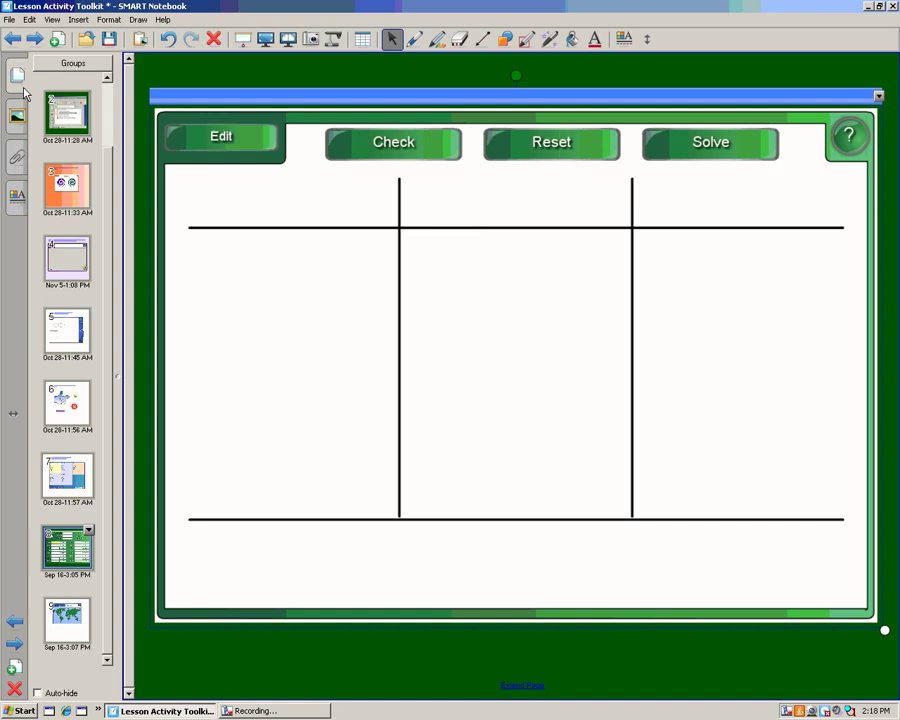
Step: Return to the Lesson Activity Toolkit title page with the Gallery showing the Examples folder
scroll(105, 133, up, 2)
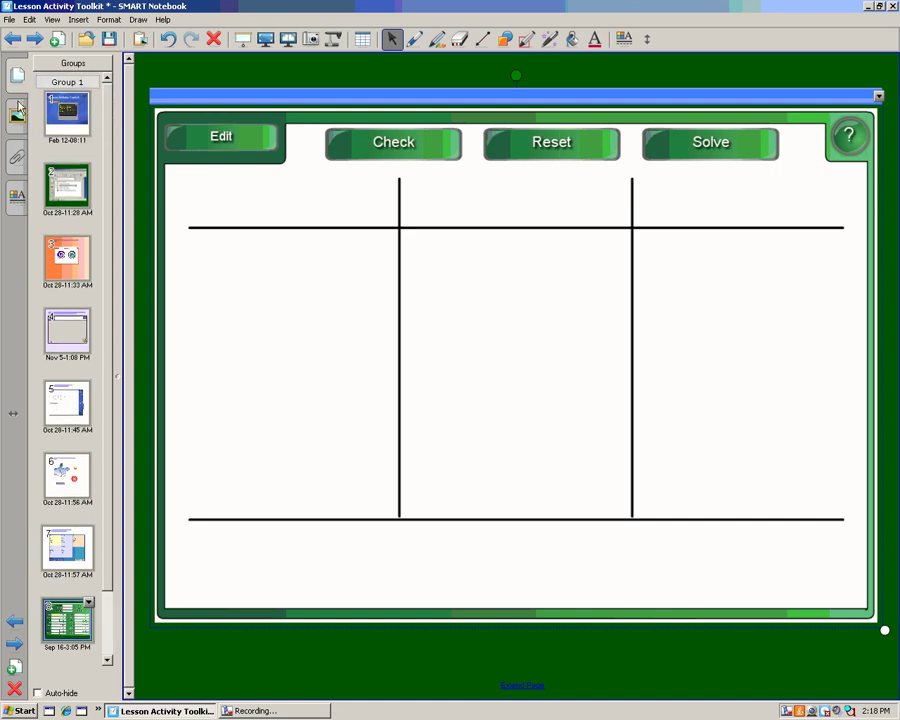
click(70, 130)
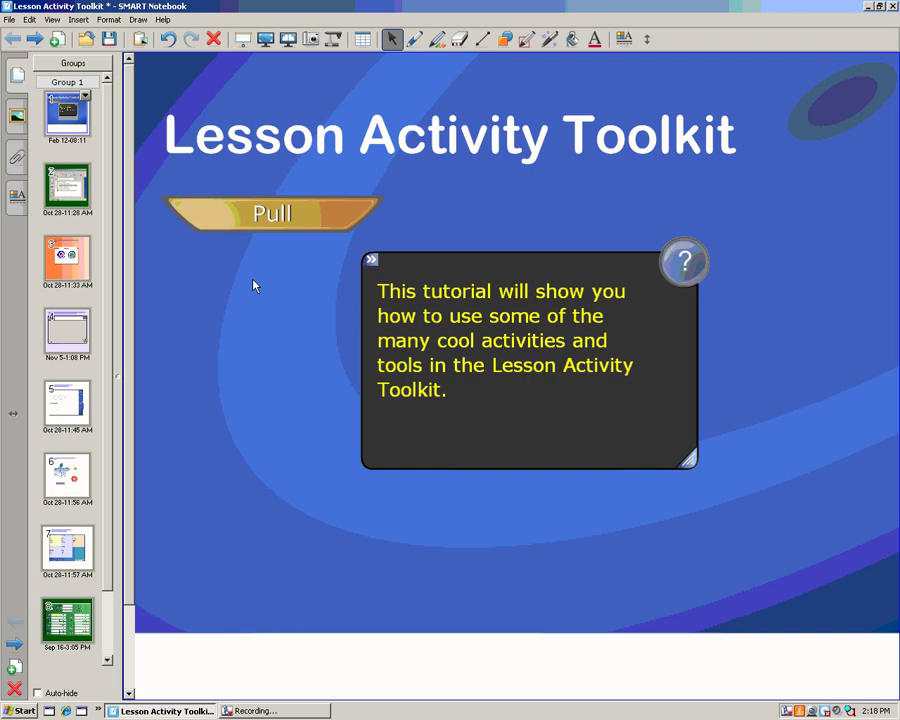
click(18, 120)
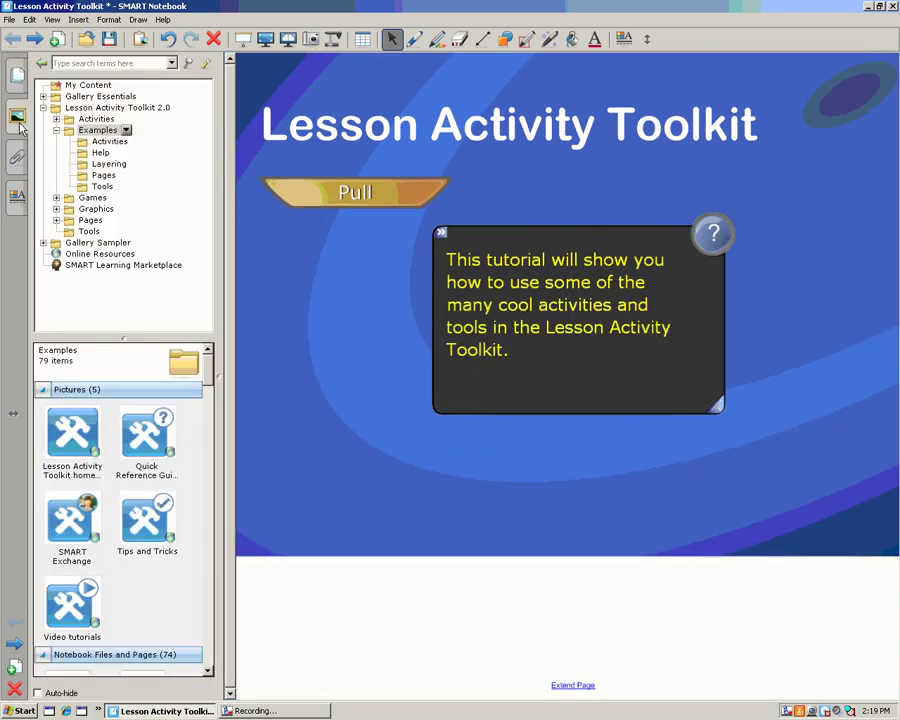